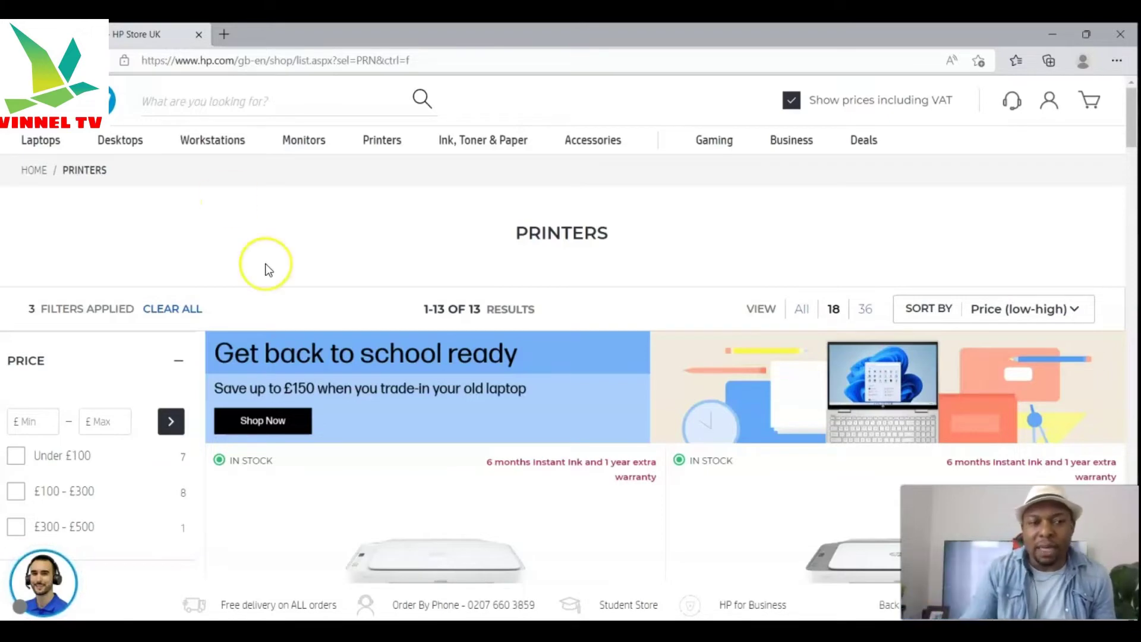
scroll(266, 263, down, 2)
scroll(479, 259, up, 1)
scroll(479, 259, up, 1)
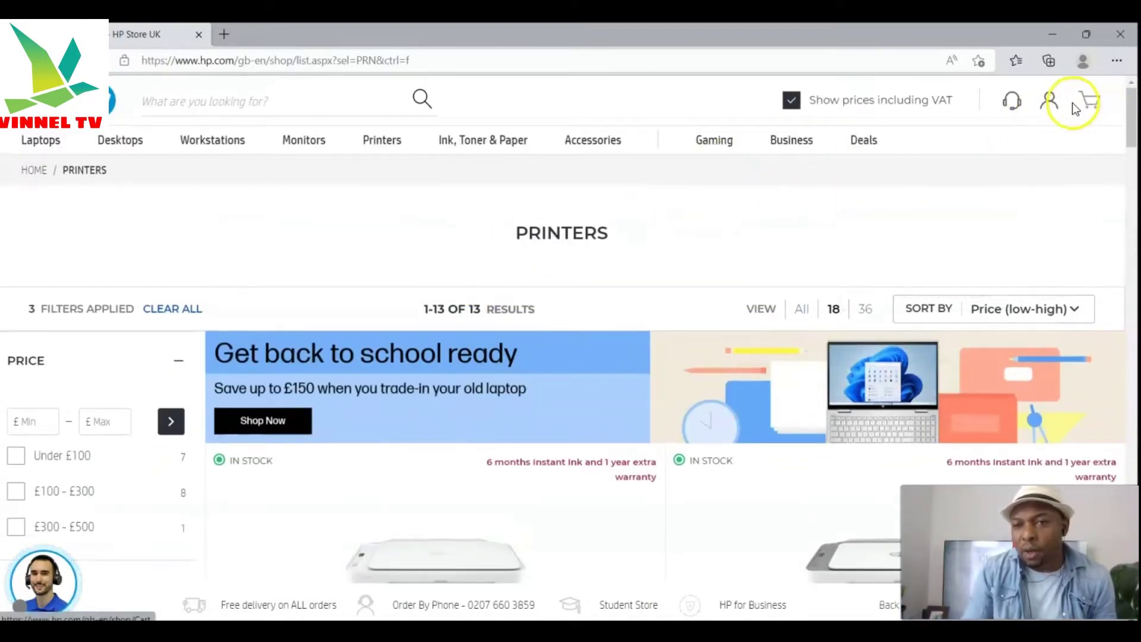
mouse_move(1051, 108)
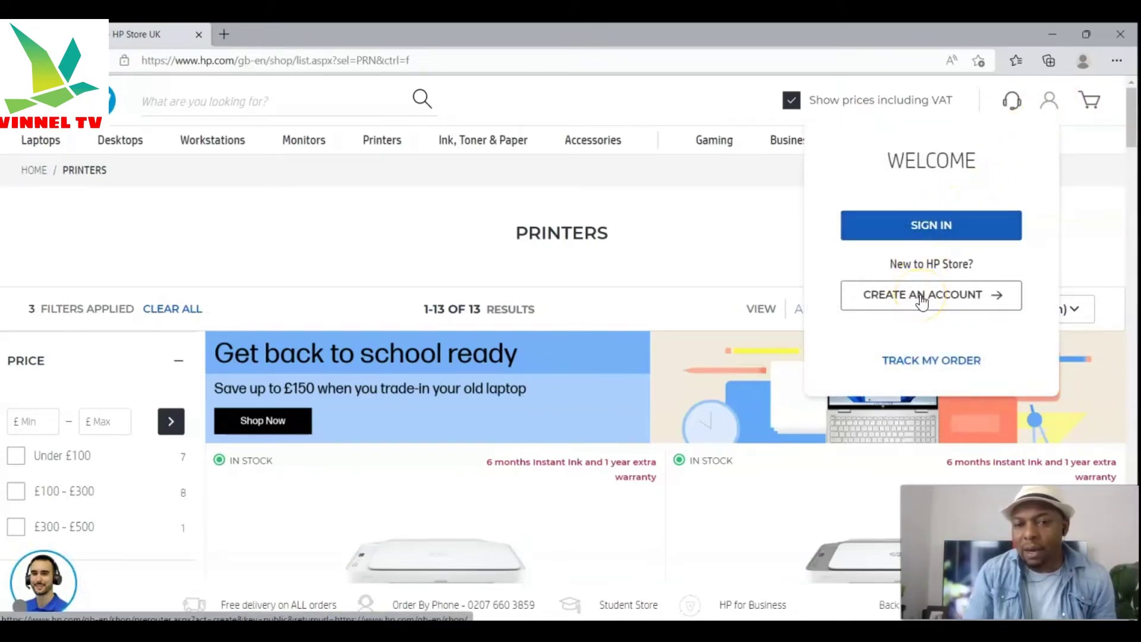
click(928, 247)
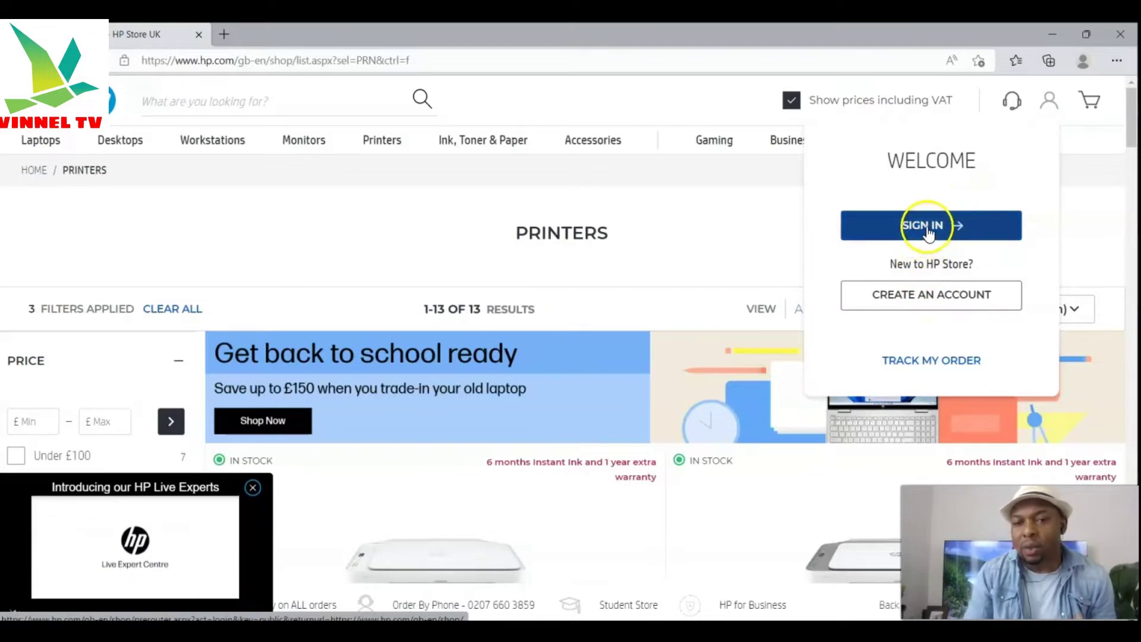
click(937, 266)
click(938, 300)
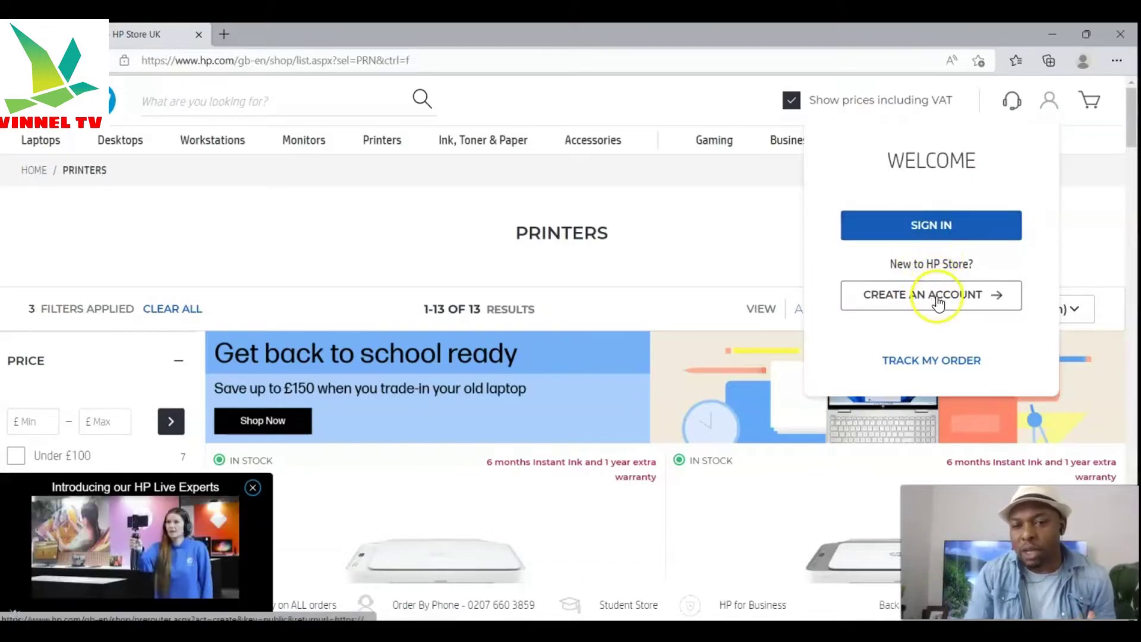
Step: Open the Software & Drivers support page from the store's support options and dismiss the information notices
click(1009, 106)
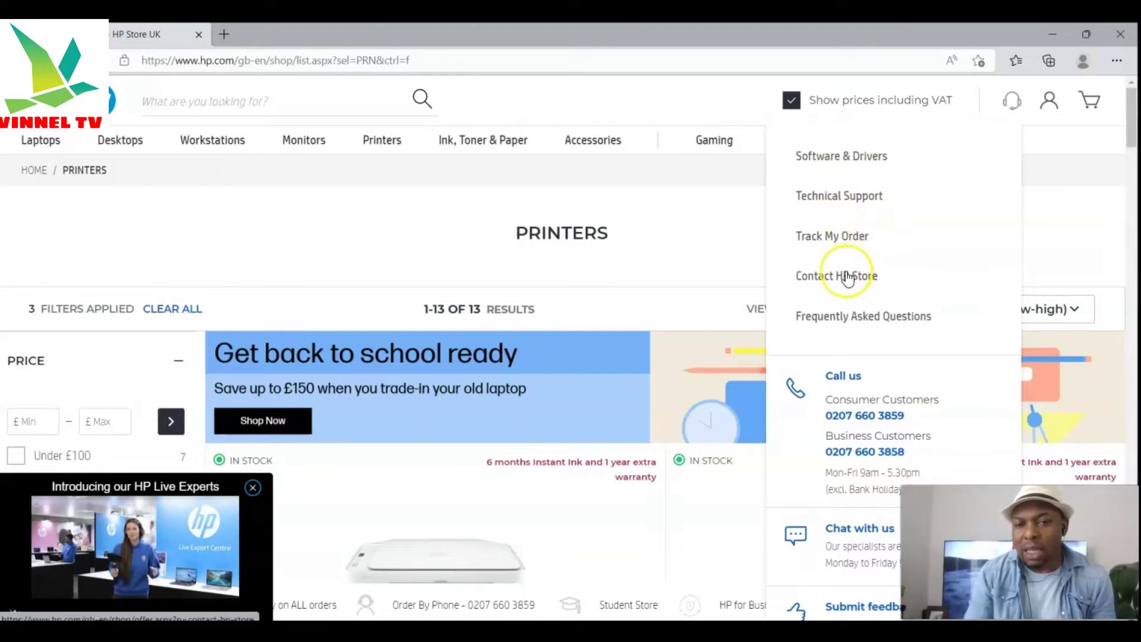
click(848, 158)
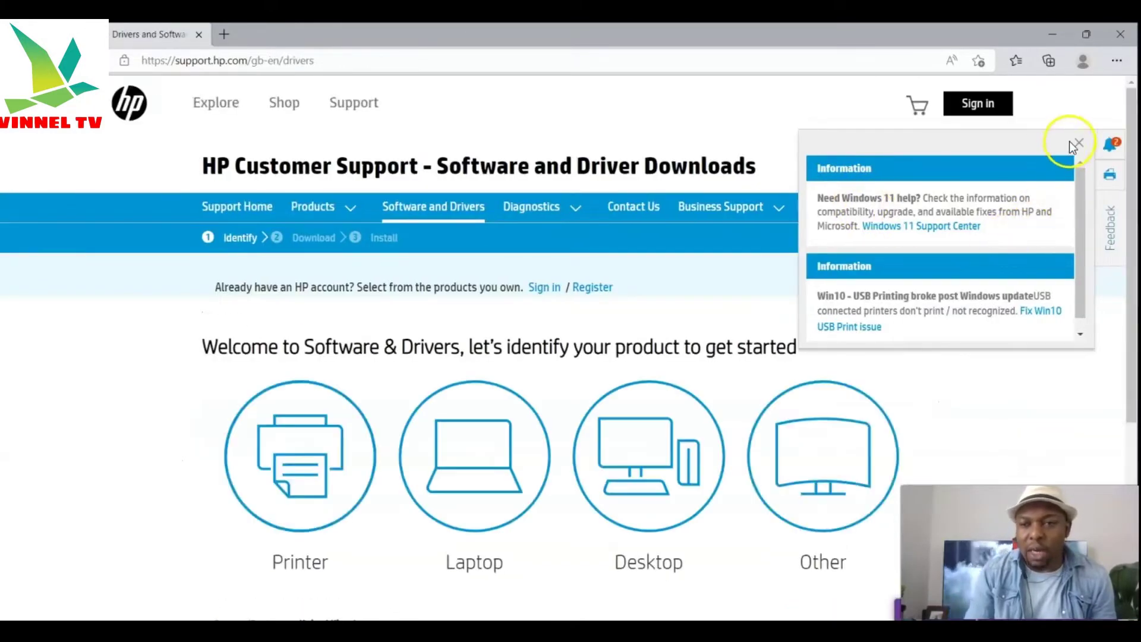
click(1078, 146)
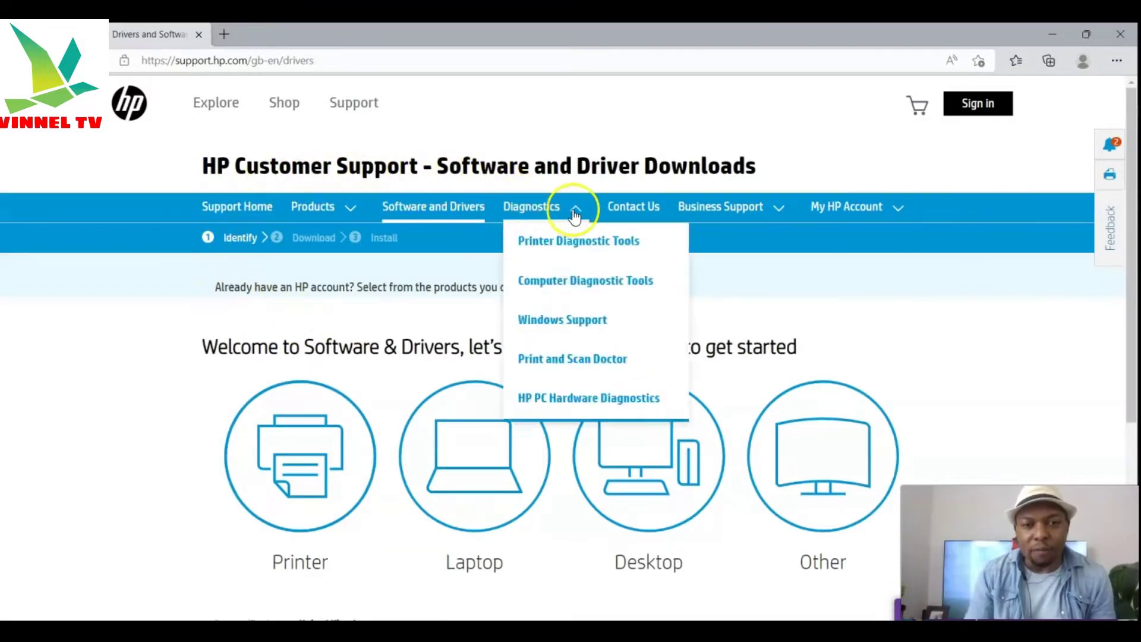
mouse_move(722, 206)
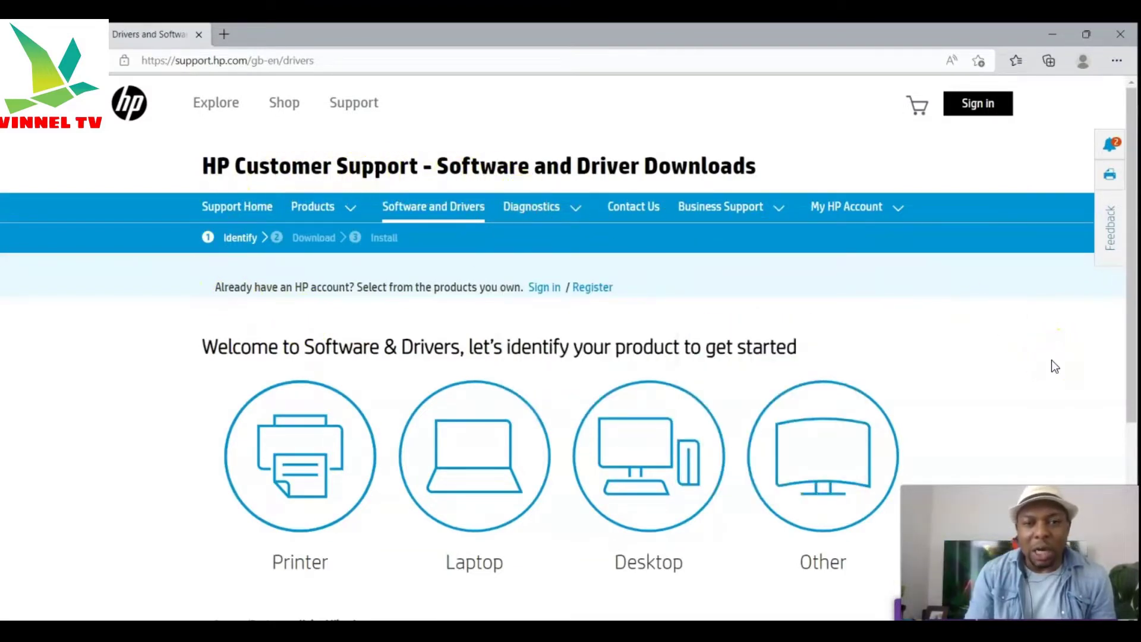
Step: Change the support site's country/region to United States
scroll(1051, 360, down, 5)
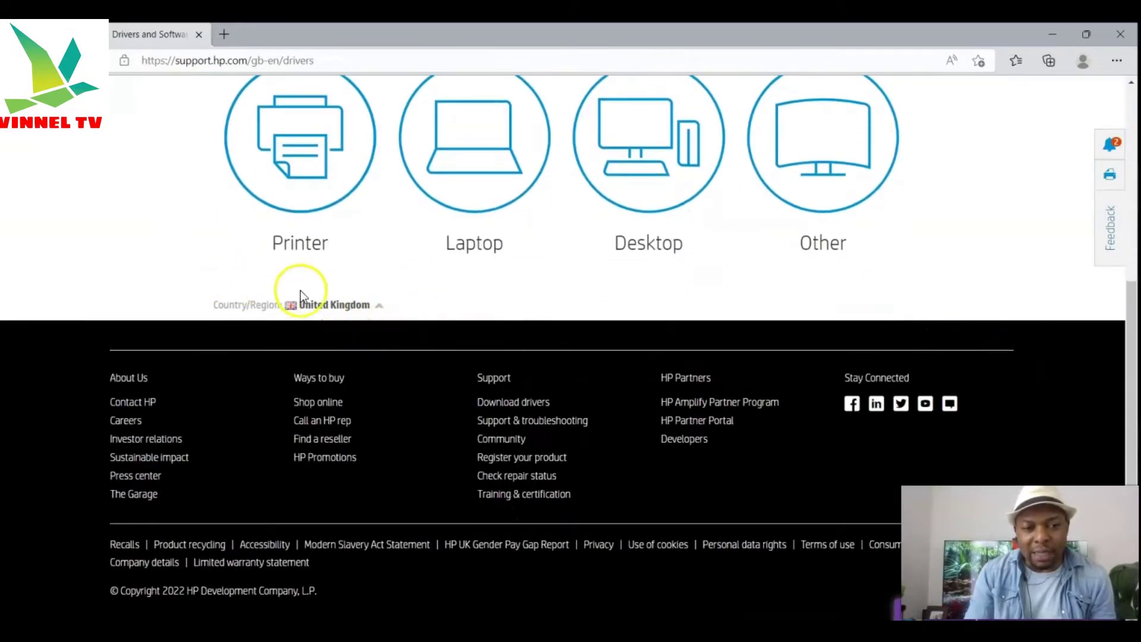
click(373, 303)
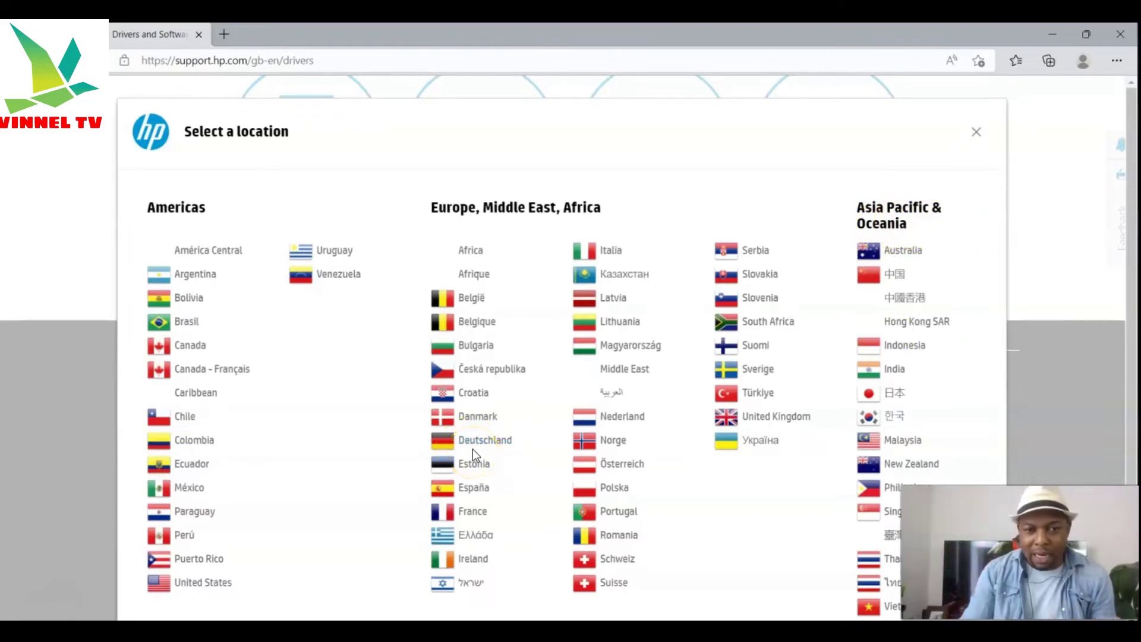
scroll(474, 450, down, 1)
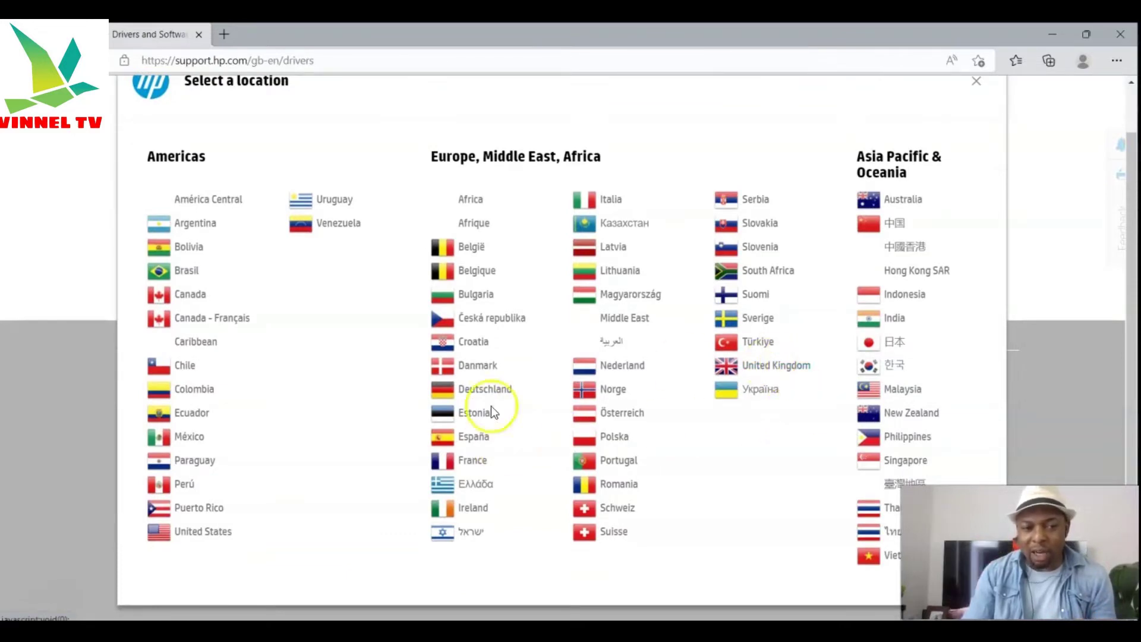
click(201, 533)
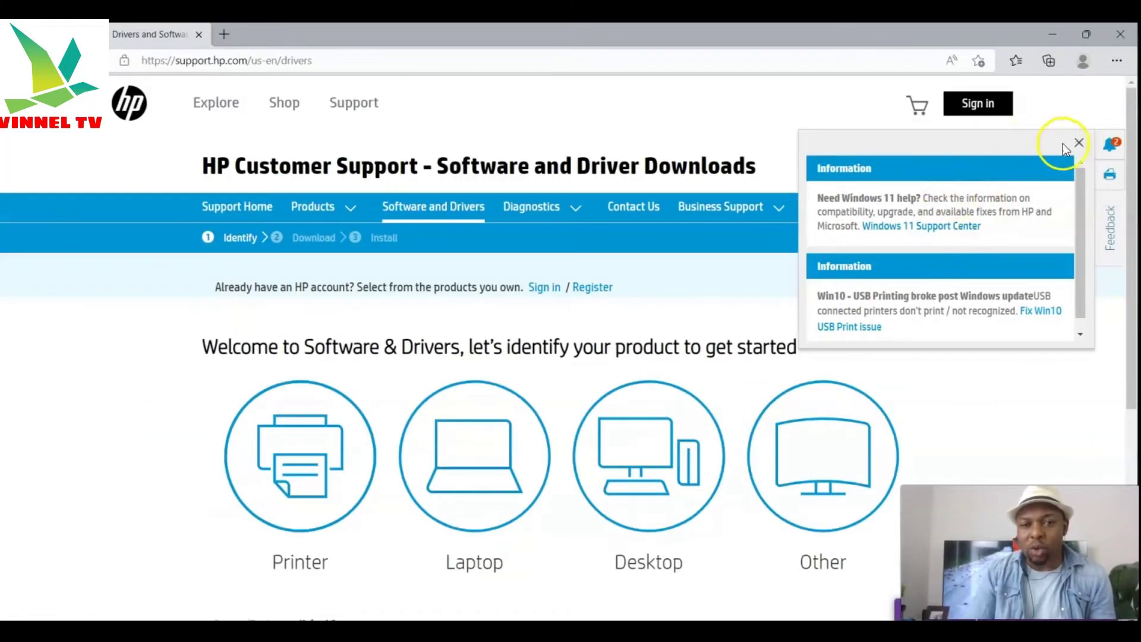
Step: Dismiss the information notices and choose Printer as the product type to identify
scroll(570, 380, down, 3)
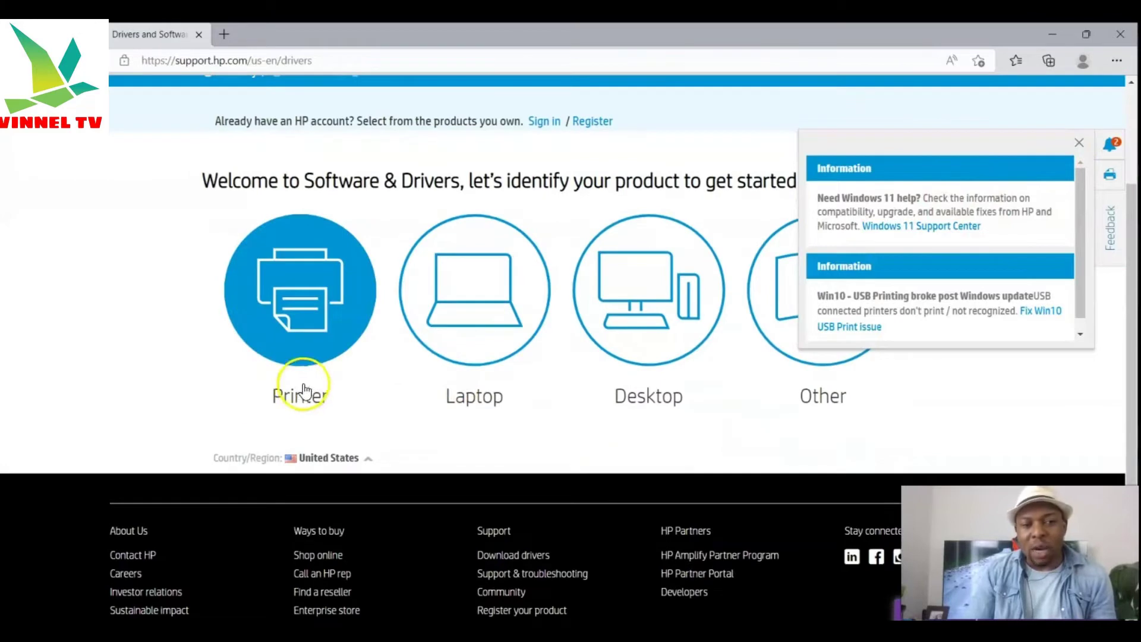
click(1081, 143)
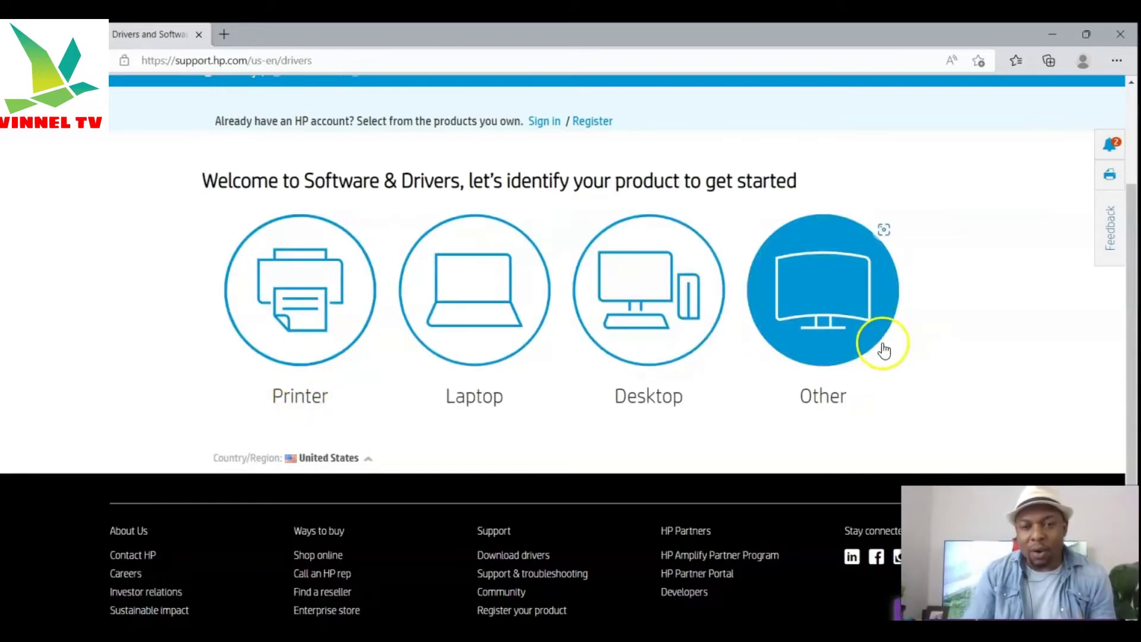
click(306, 395)
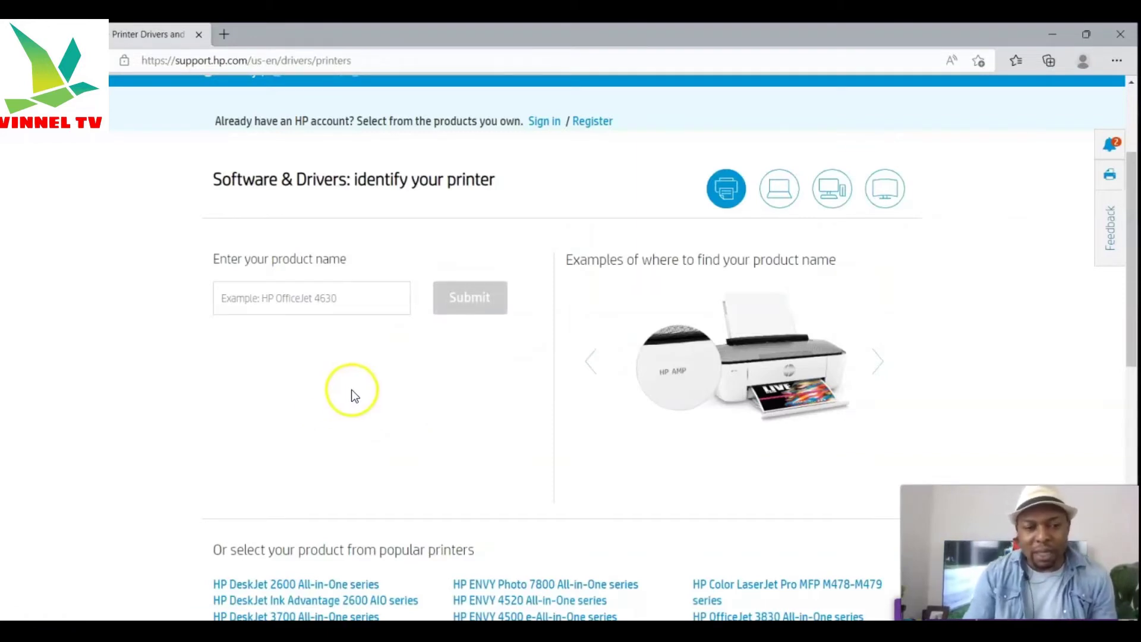
Step: Search the printer drivers for the product name "hp envy 60000"
click(282, 294)
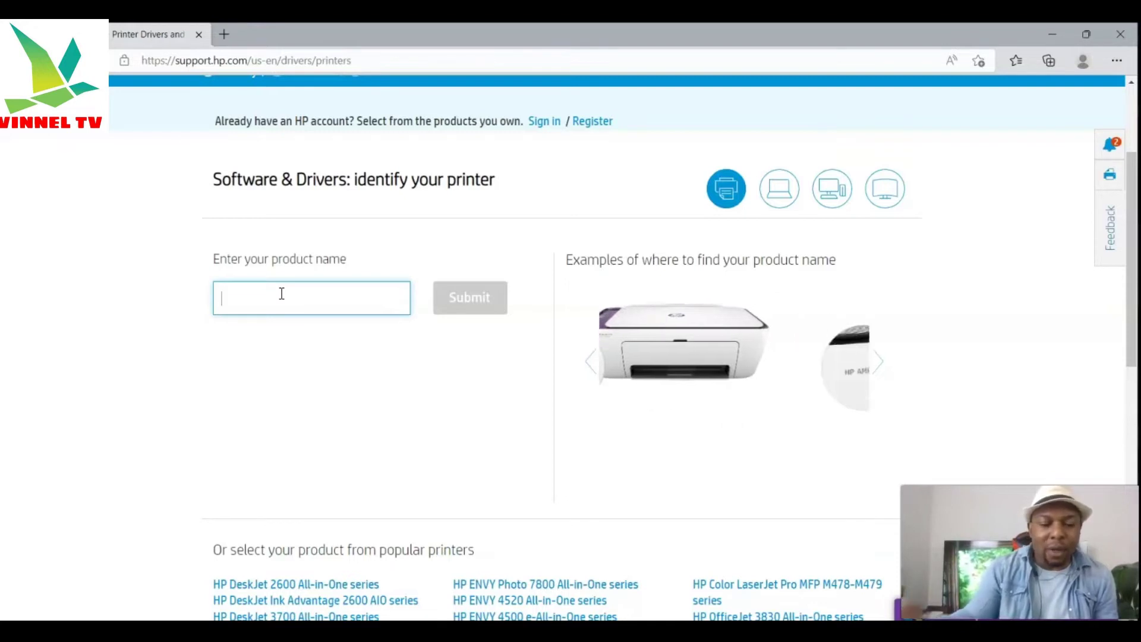
text(hp env)
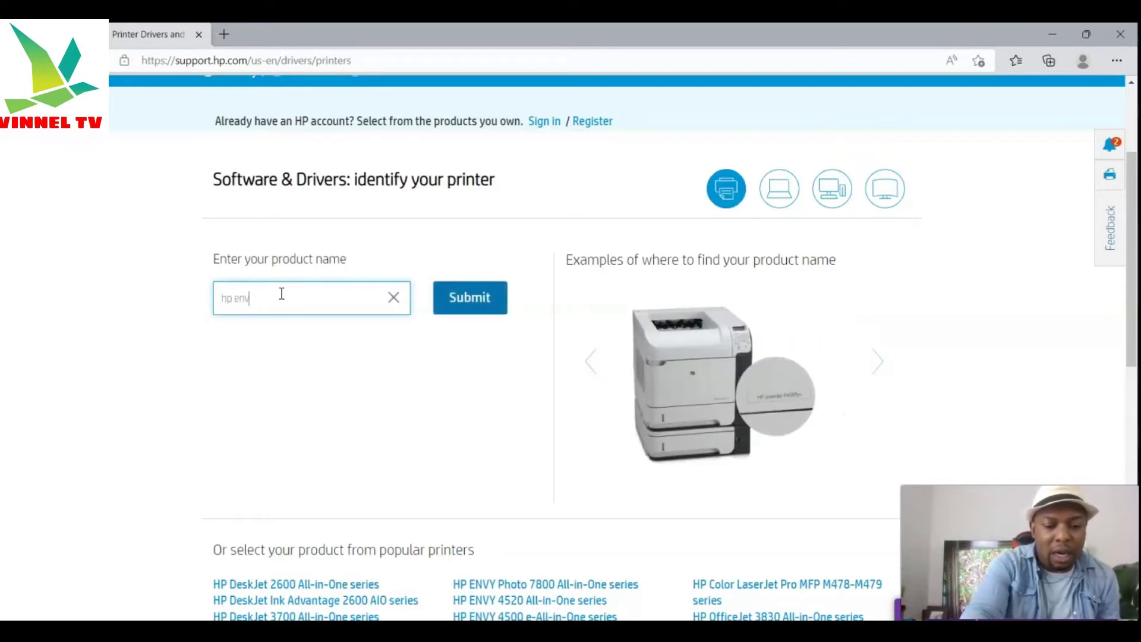
text(y)
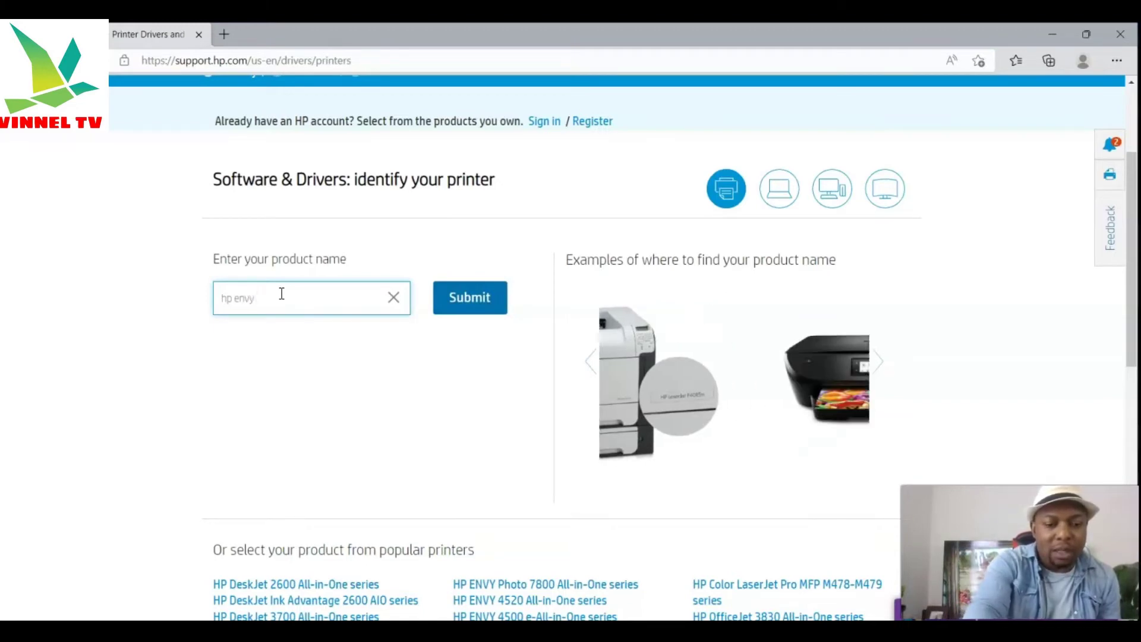
text( 60000)
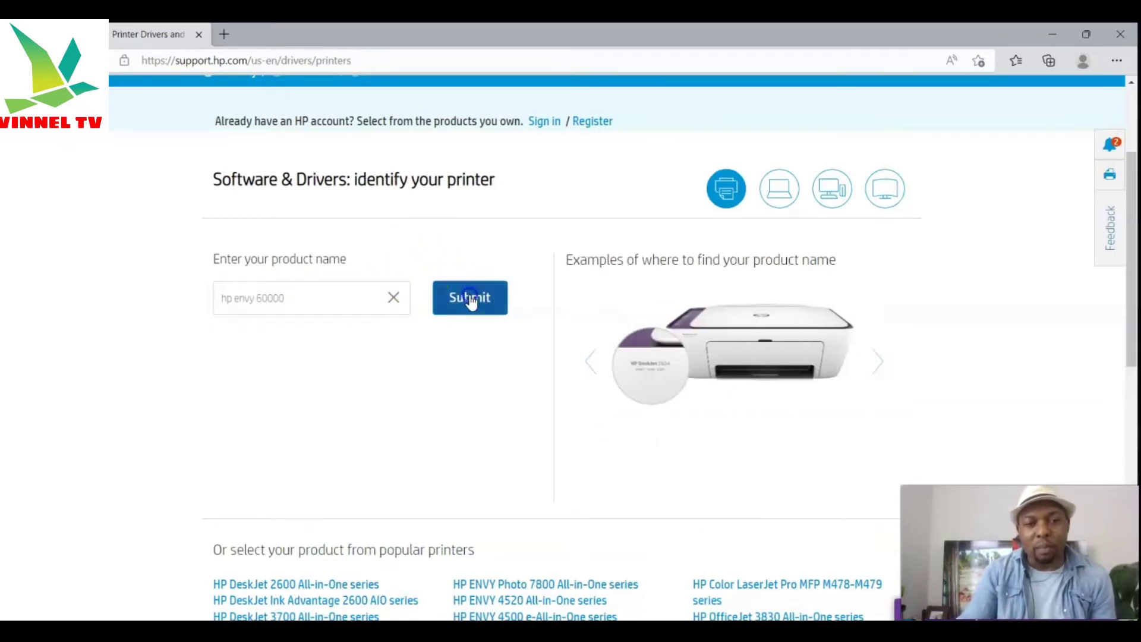
click(470, 297)
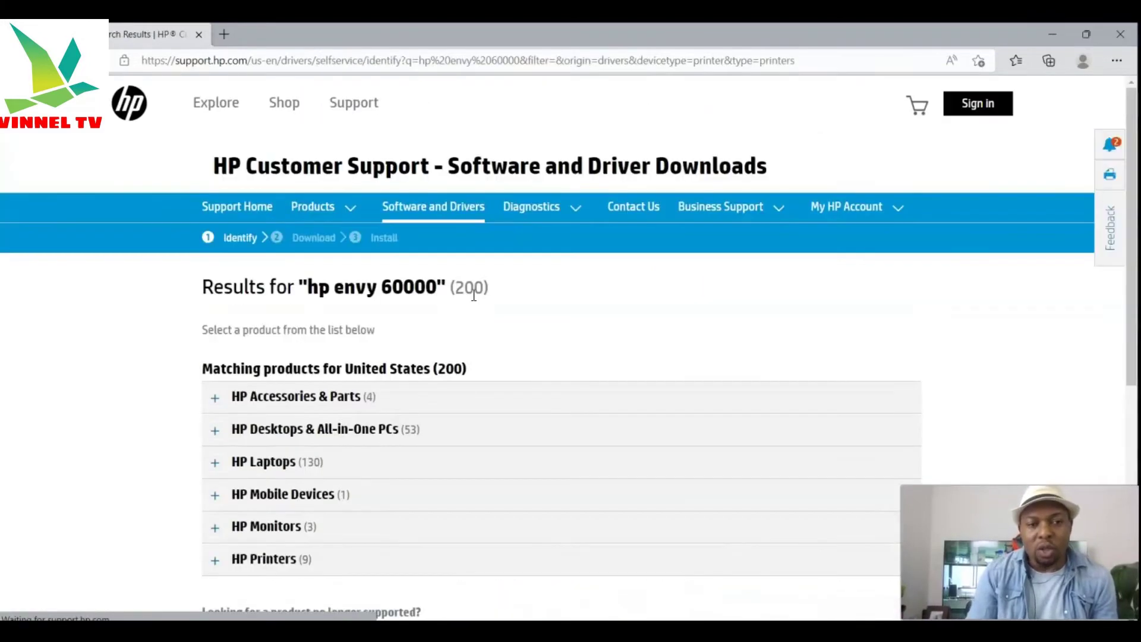
Step: Expand the HP Printers category in the matching products to list its printer models
scroll(692, 300, down, 1)
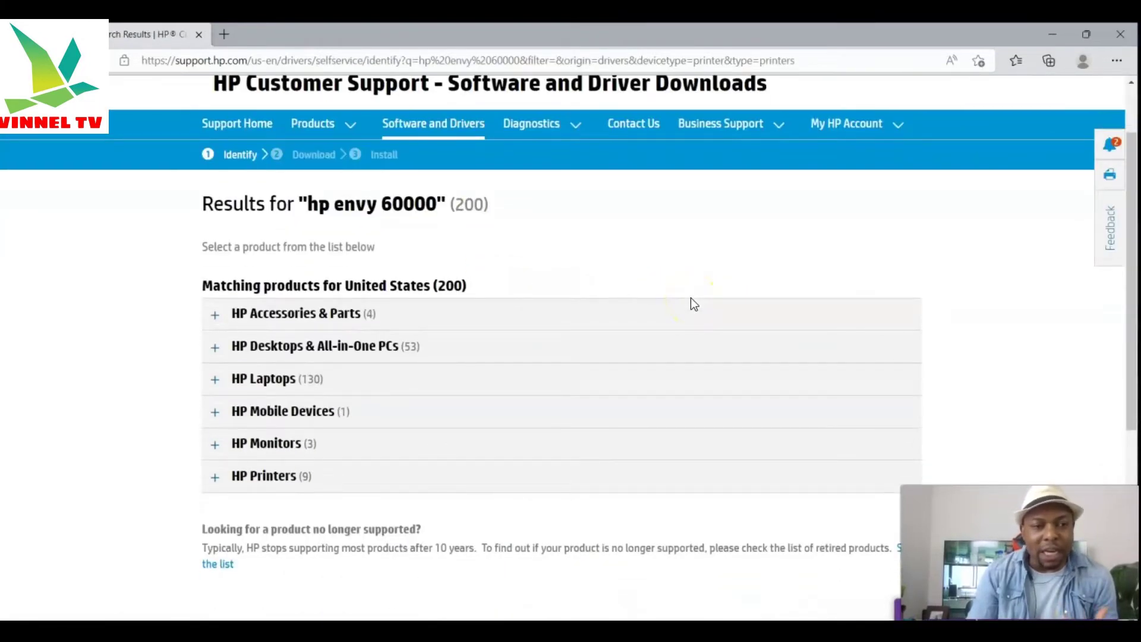
scroll(691, 297, down, 1)
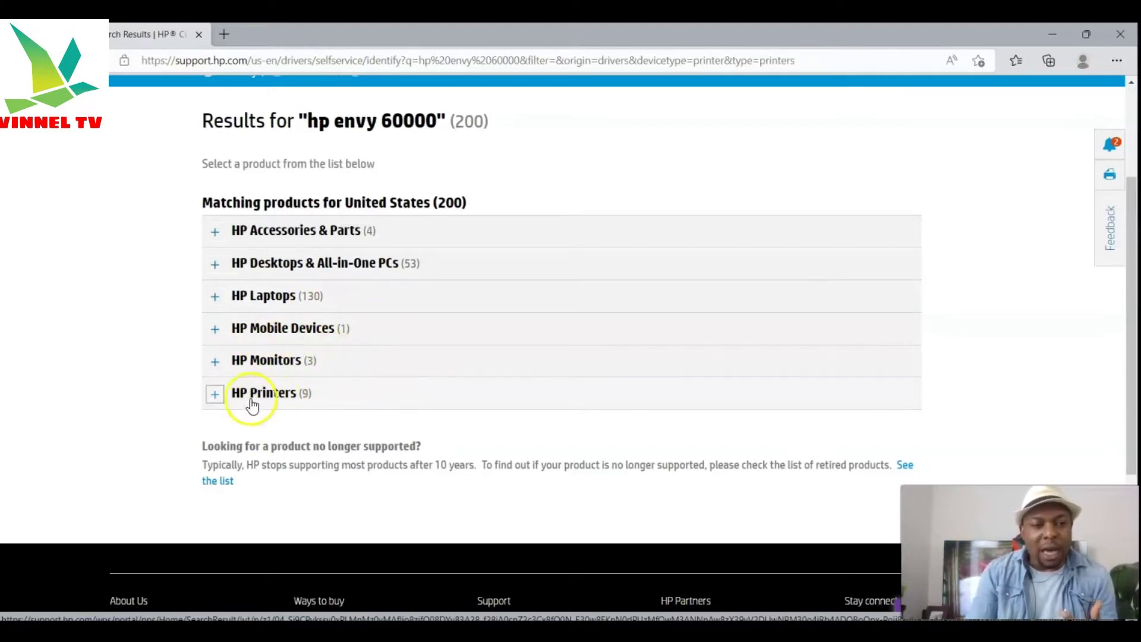
click(214, 395)
scroll(450, 391, down, 1)
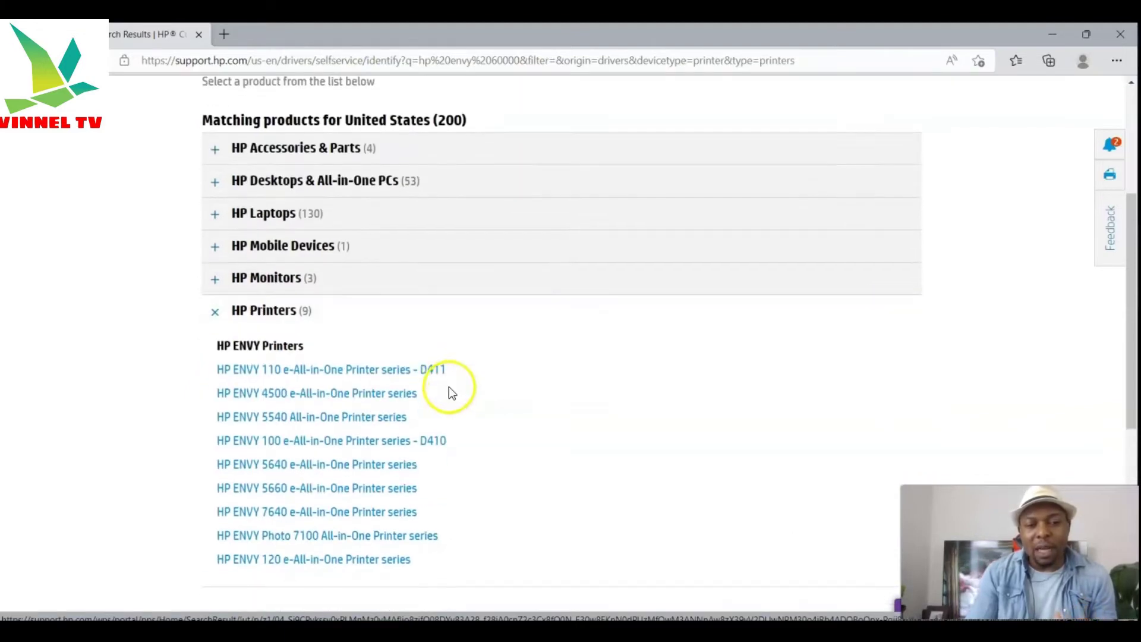
Step: Look through the listed HP ENVY printer series for the wanted model
scroll(450, 387, down, 1)
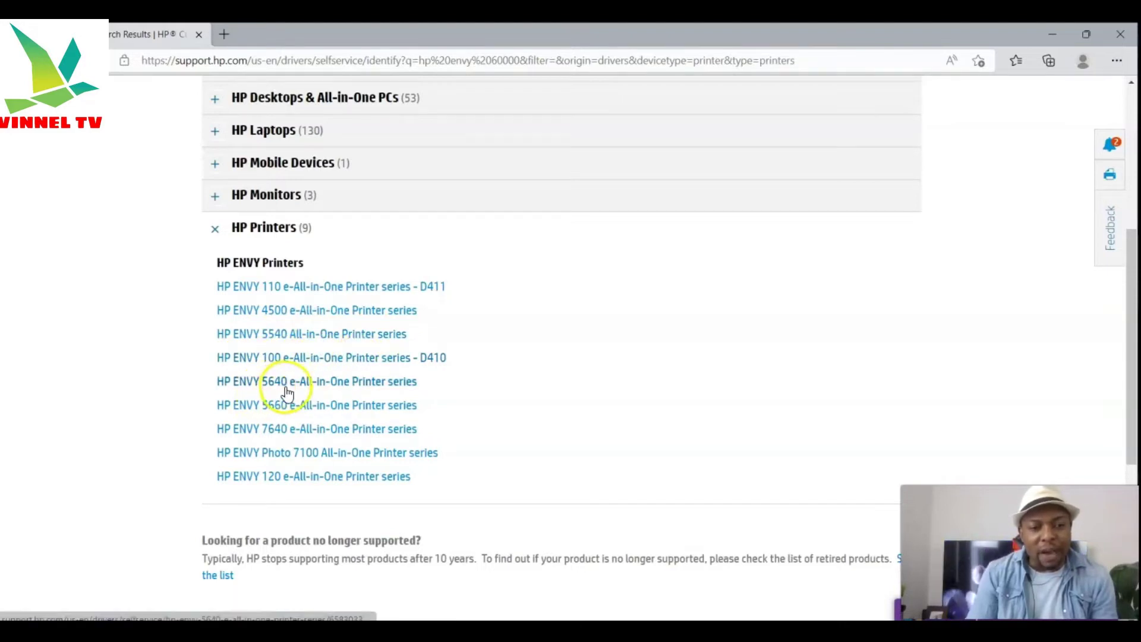
scroll(312, 392, down, 2)
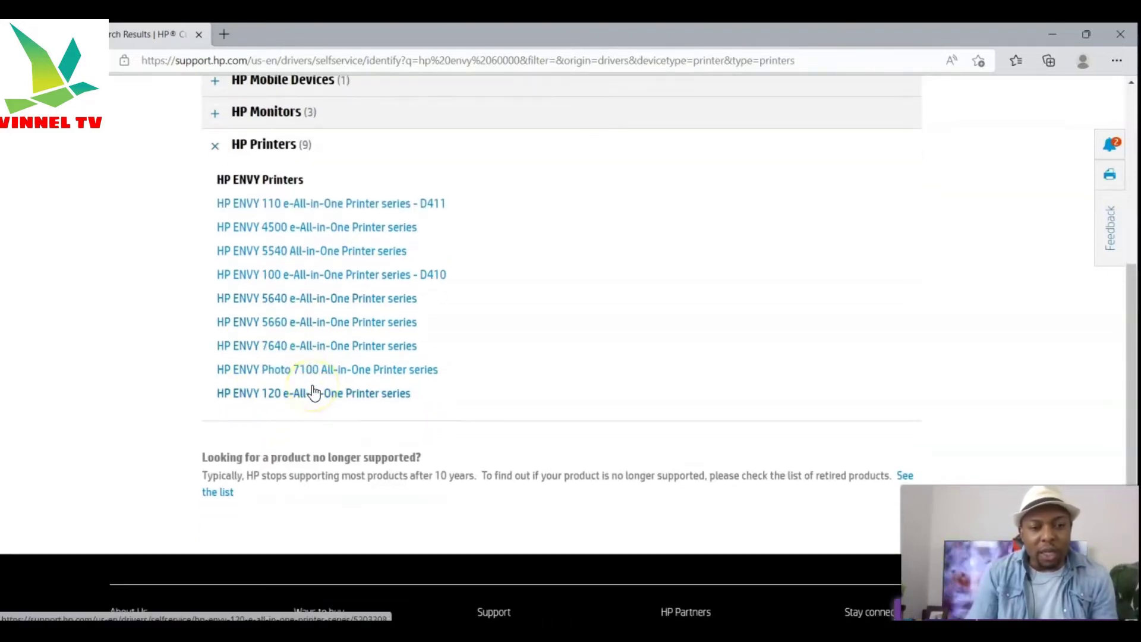
scroll(313, 383, up, 2)
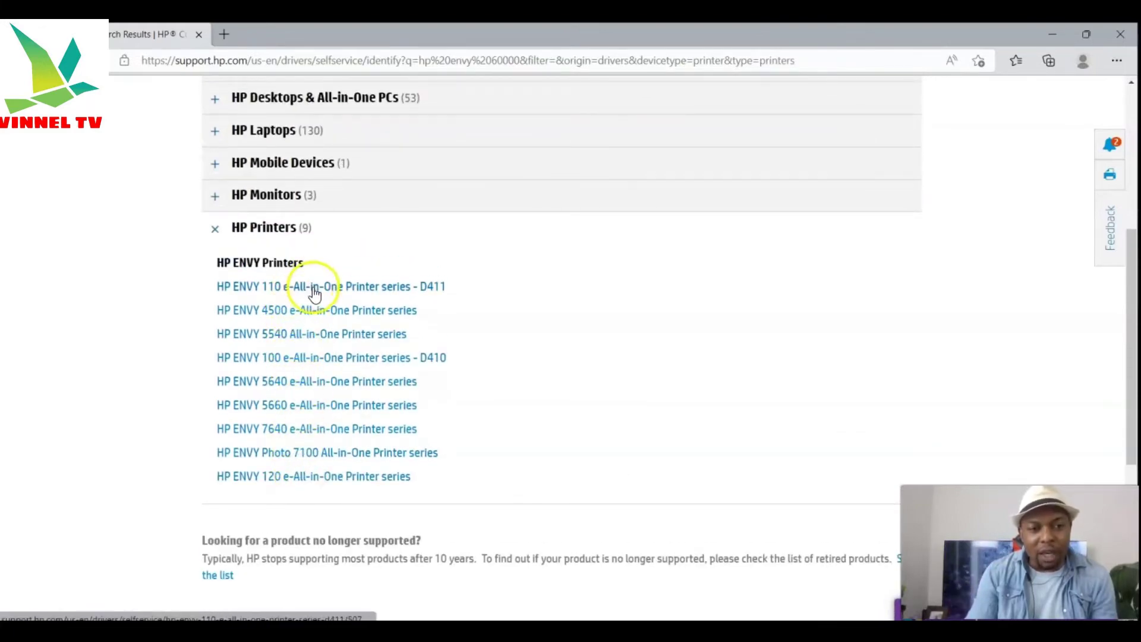
scroll(319, 356, up, 2)
scroll(320, 370, down, 2)
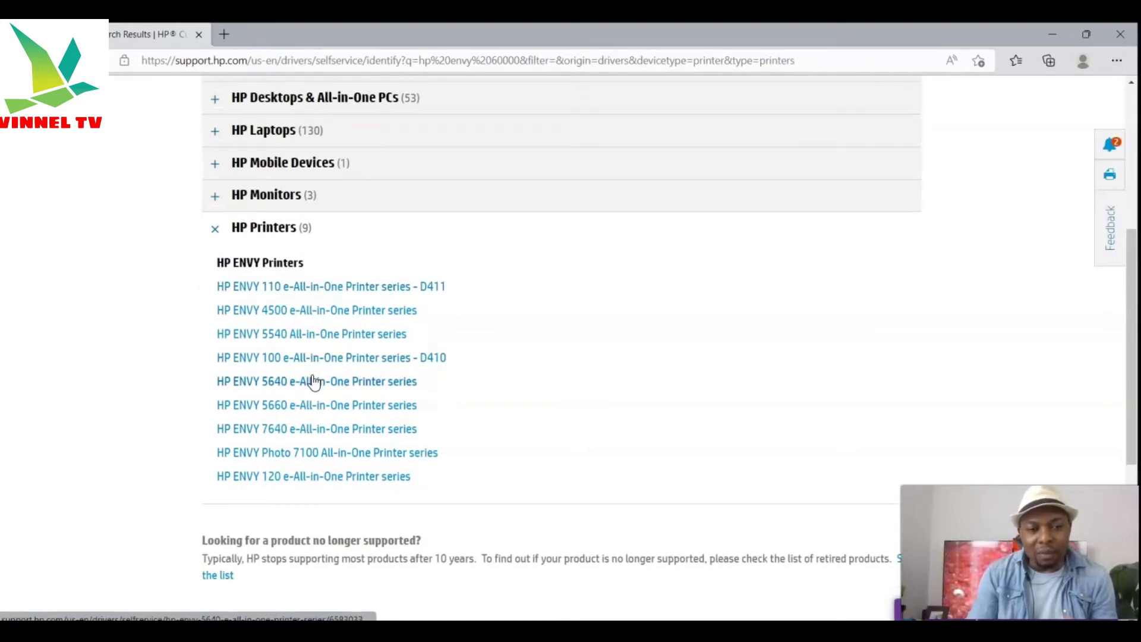
scroll(314, 382, up, 1)
scroll(314, 383, down, 2)
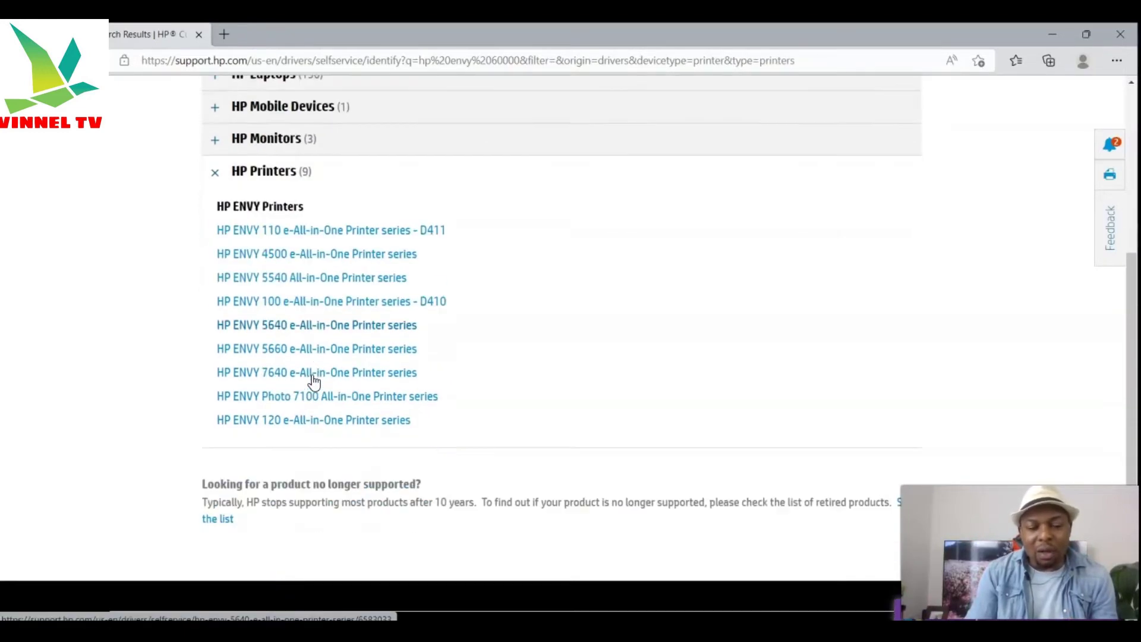
click(307, 370)
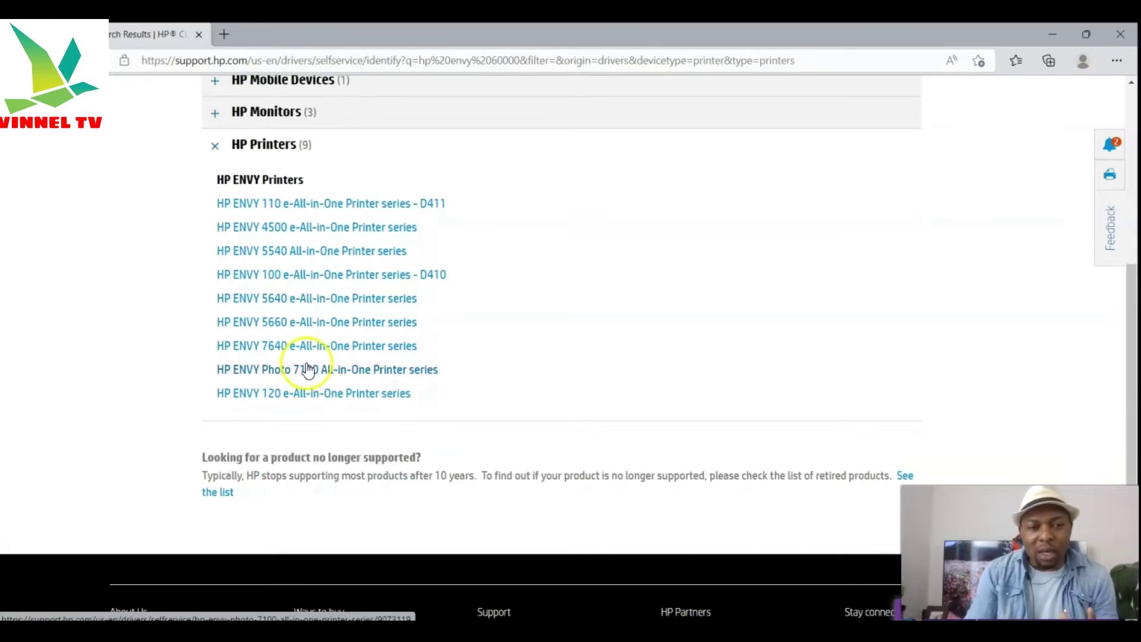
scroll(307, 369, up, 4)
scroll(359, 212, up, 3)
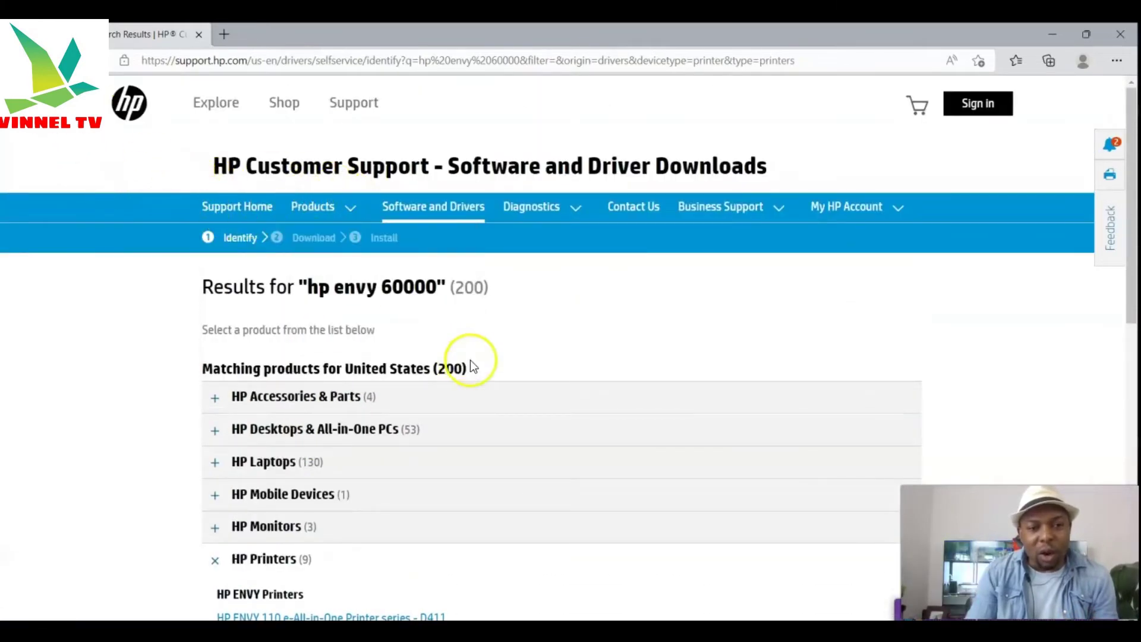
scroll(469, 357, down, 4)
scroll(475, 392, up, 3)
scroll(460, 361, up, 1)
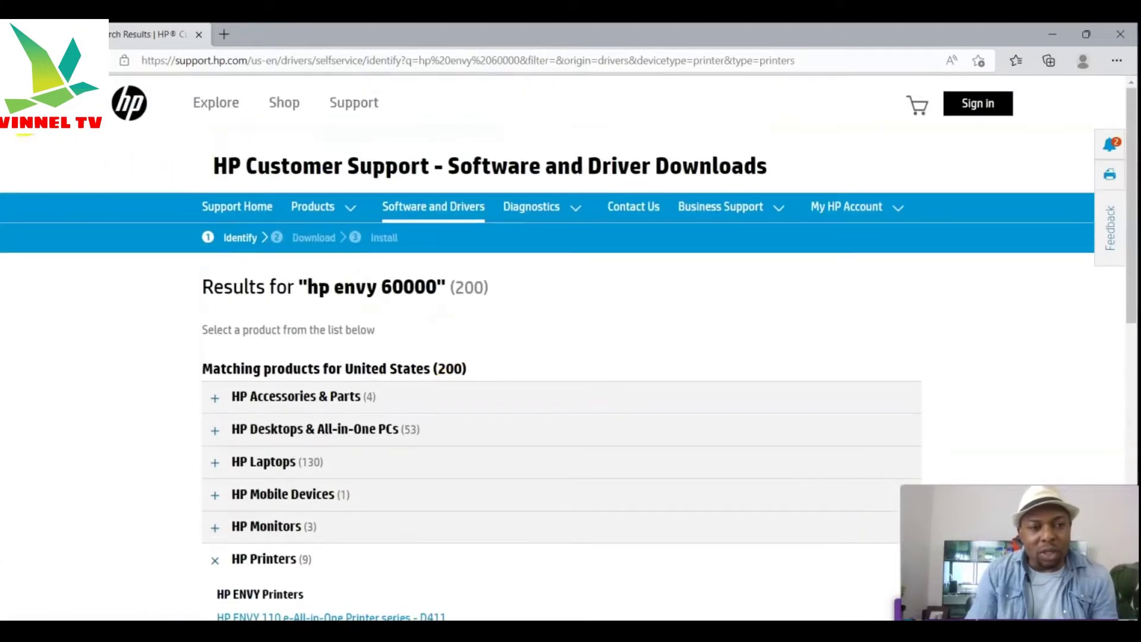
Step: Return to the printer identification page, search for the product name "hp envy 6010" and open the HP ENVY 6010 All-in-One Printer result
mouse_move(321, 206)
click(344, 242)
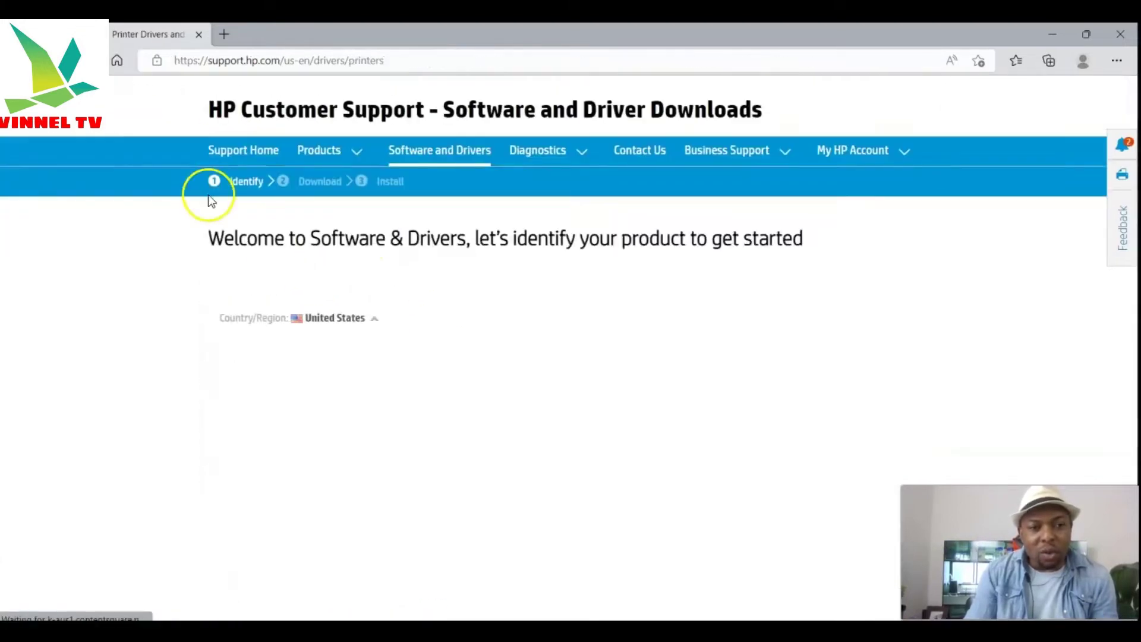
click(293, 295)
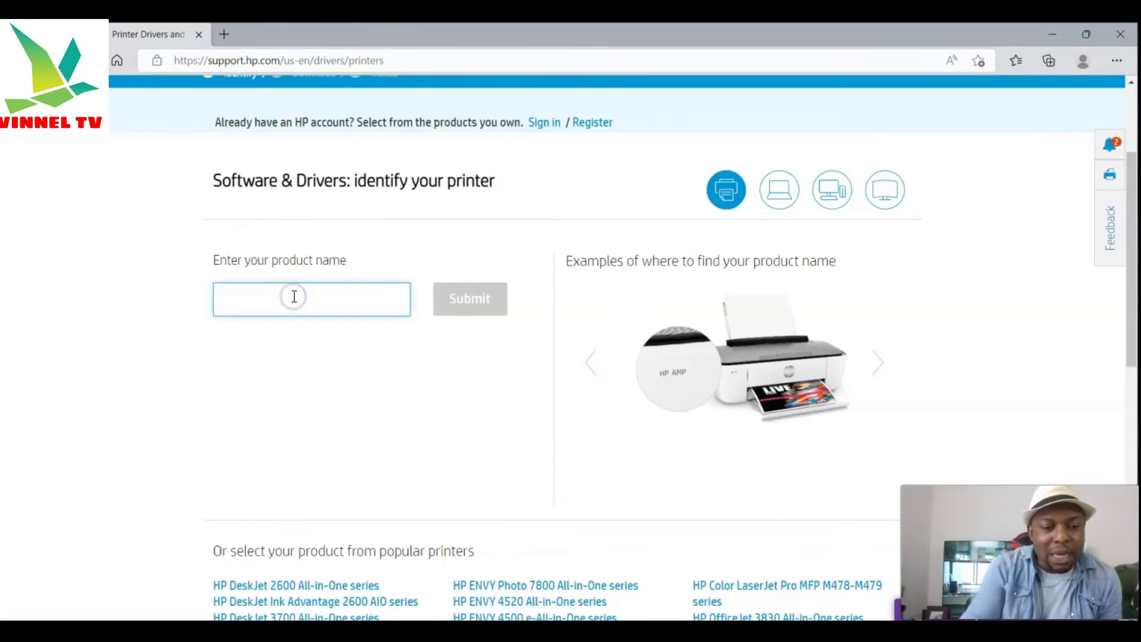
text(hp)
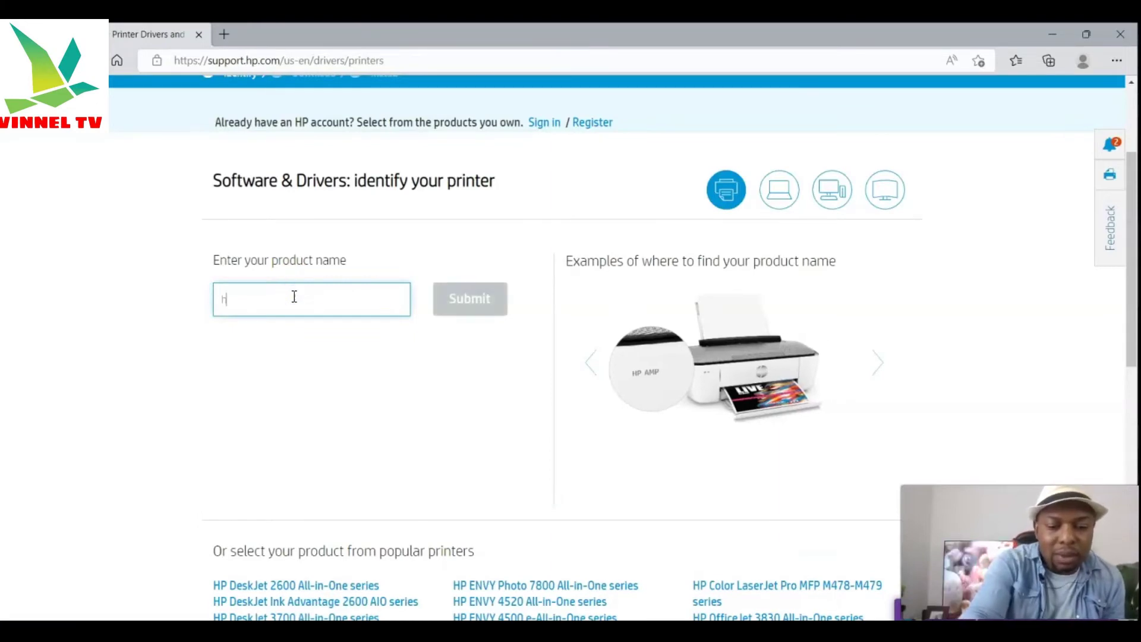
text( envy 6010)
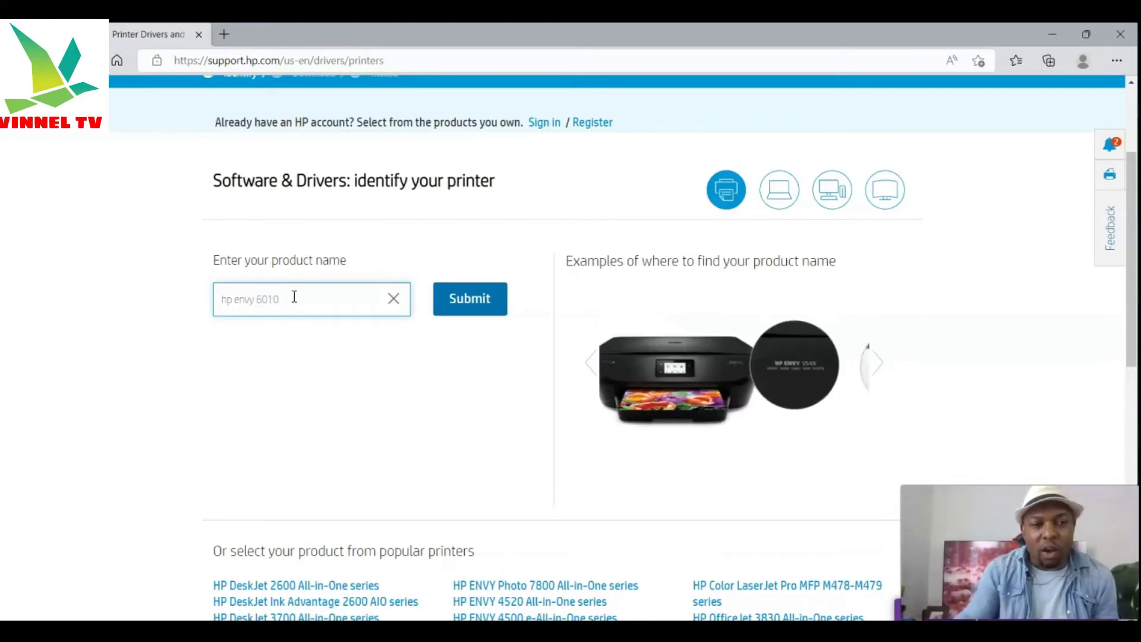
click(475, 303)
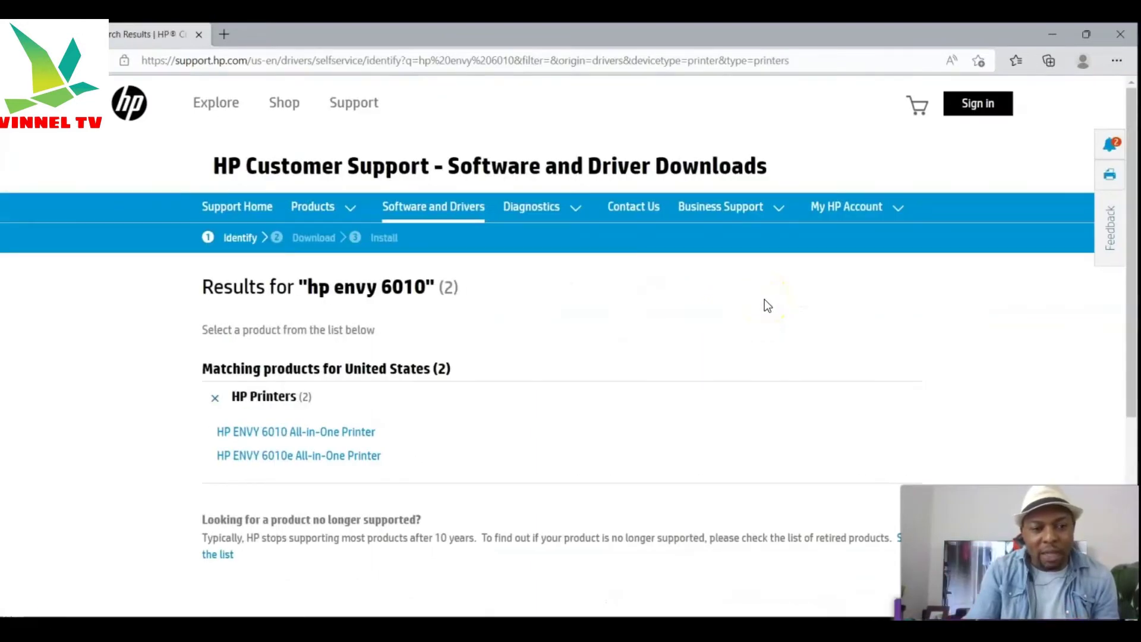
scroll(765, 299, down, 2)
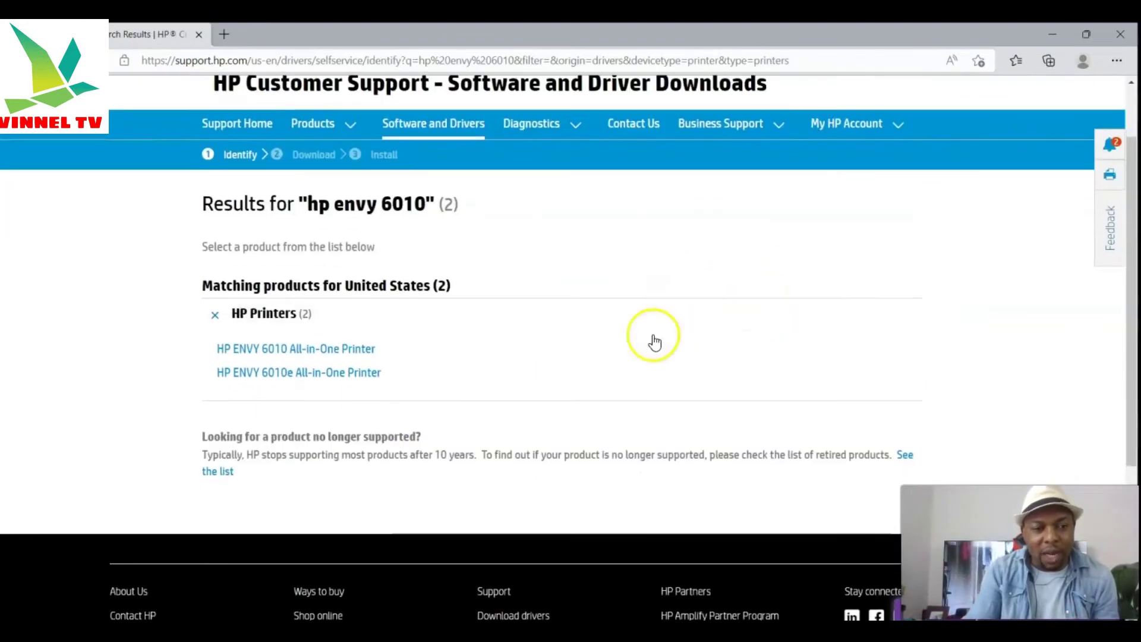
click(273, 356)
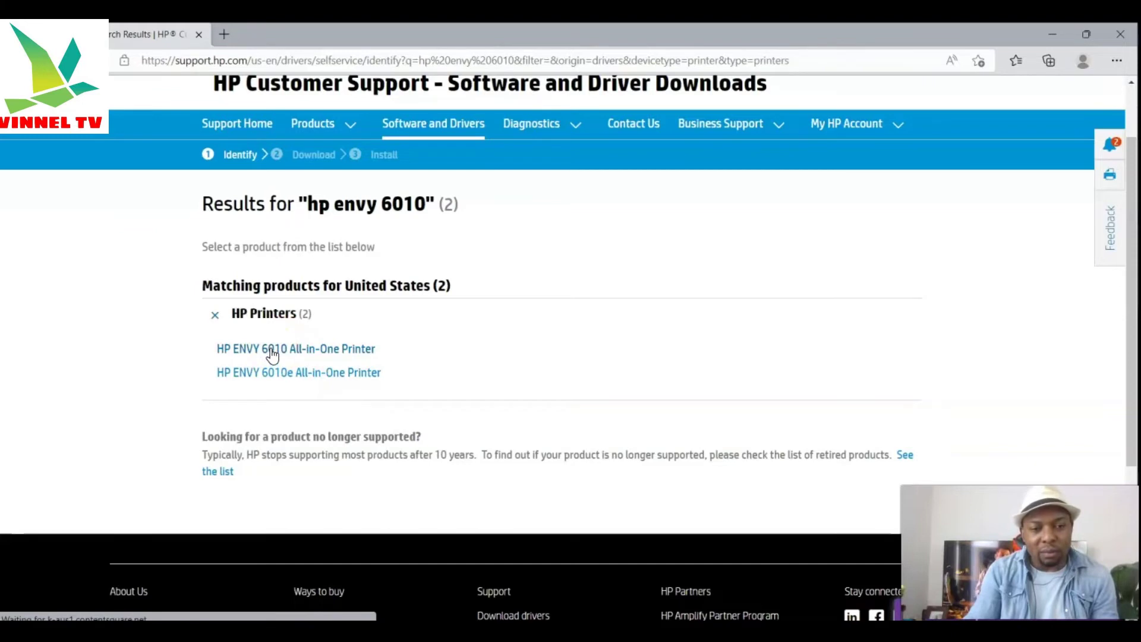
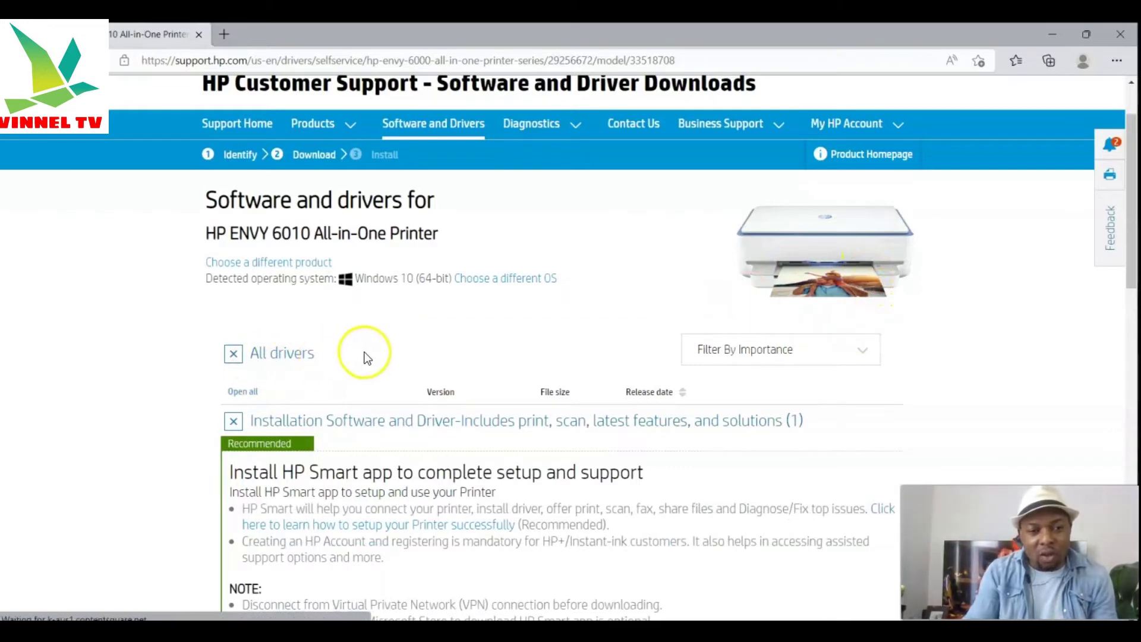
Step: Start the recommended HP Smart app installation from the HP ENVY 6010 software and drivers list
scroll(366, 358, down, 3)
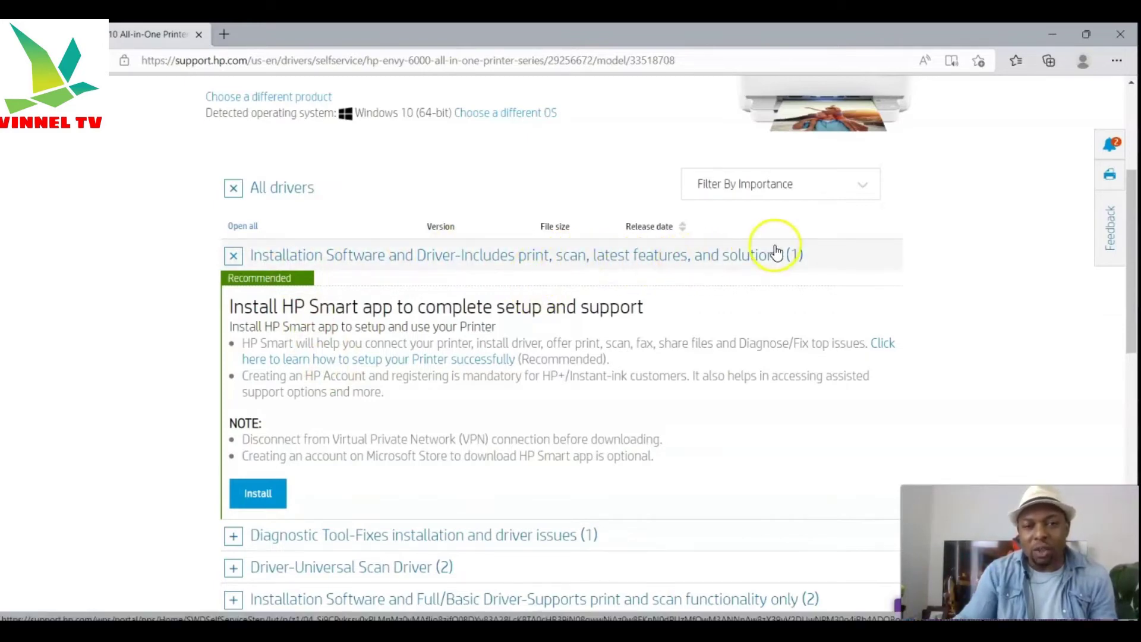
scroll(816, 254, down, 2)
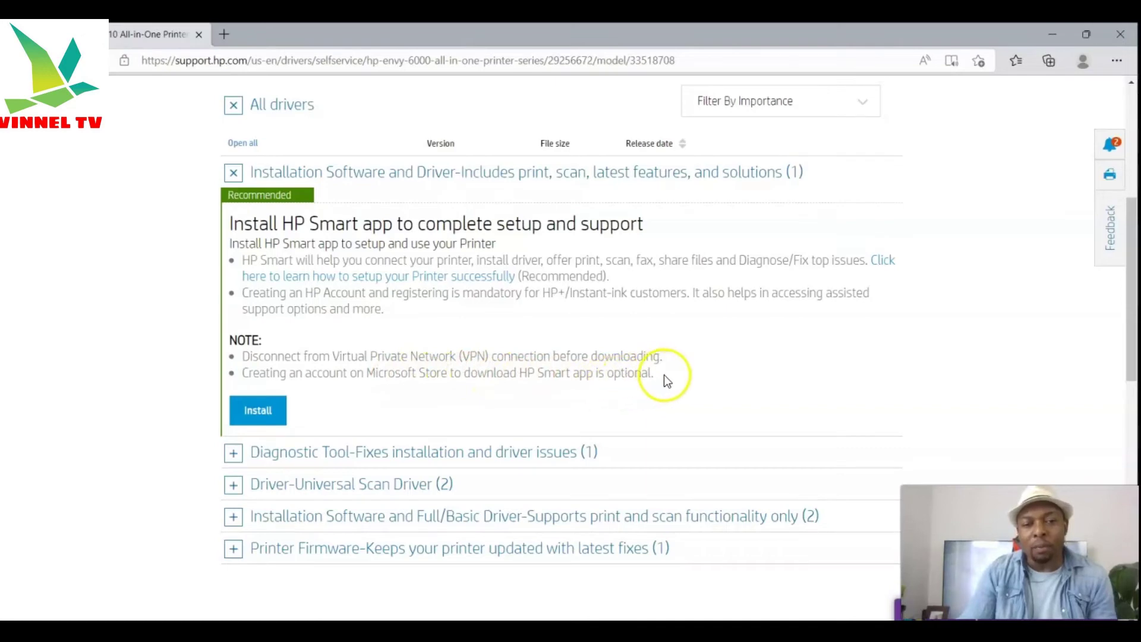
scroll(683, 377, down, 2)
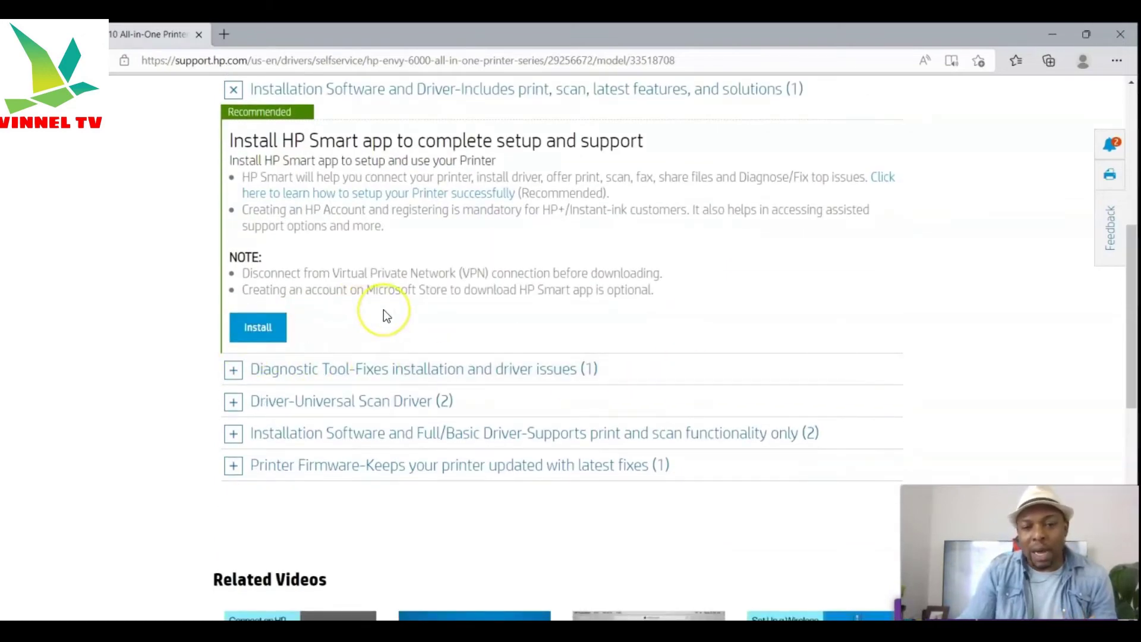
scroll(384, 313, up, 2)
click(261, 409)
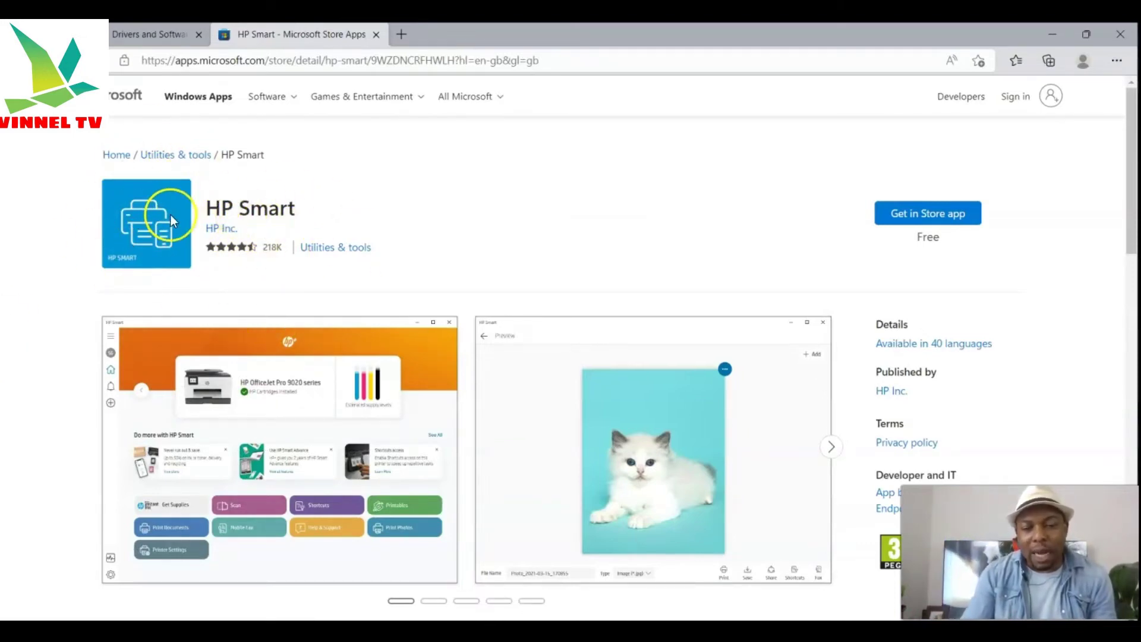
Step: Review the HP Smart store page, get the app through Microsoft Store and launch HP Smart
scroll(180, 221, down, 3)
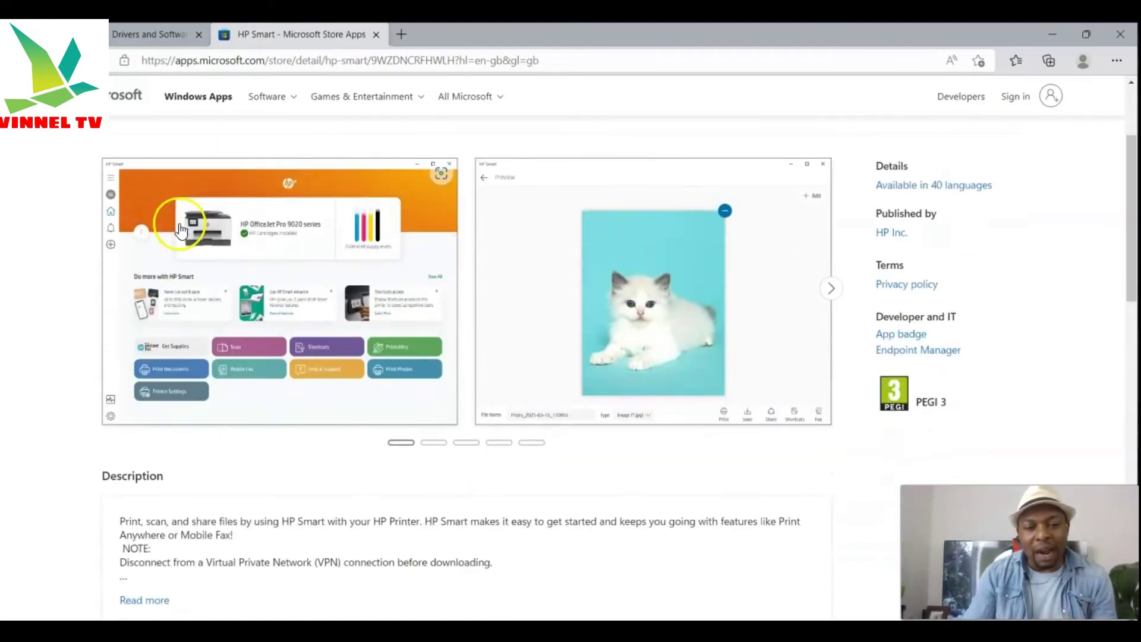
scroll(179, 273, down, 1)
scroll(122, 375, down, 1)
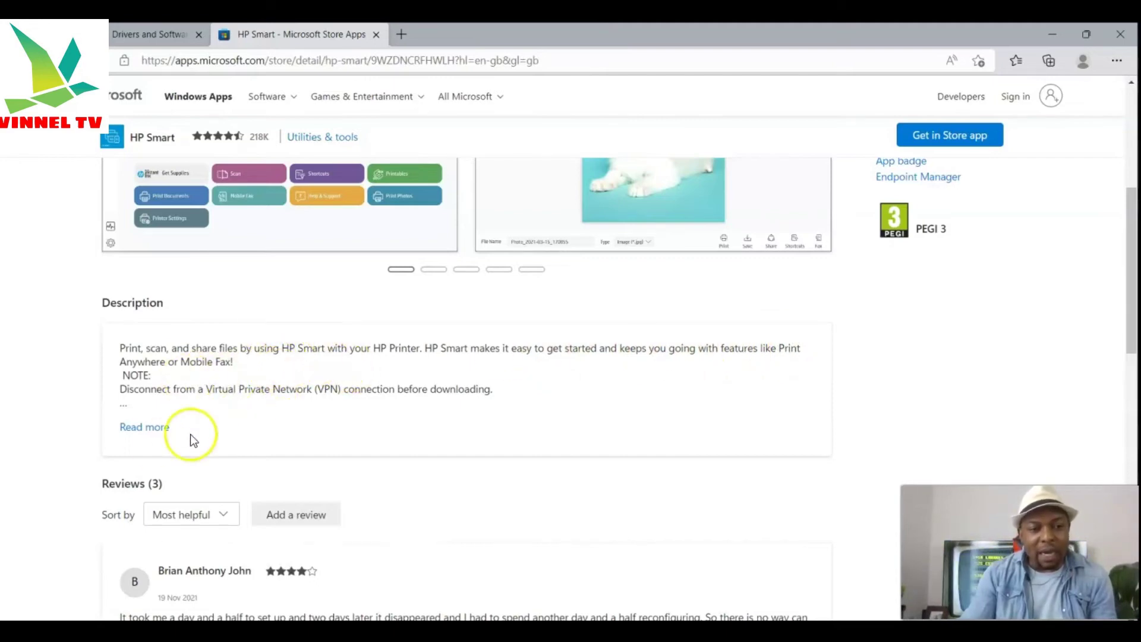
scroll(178, 428, down, 3)
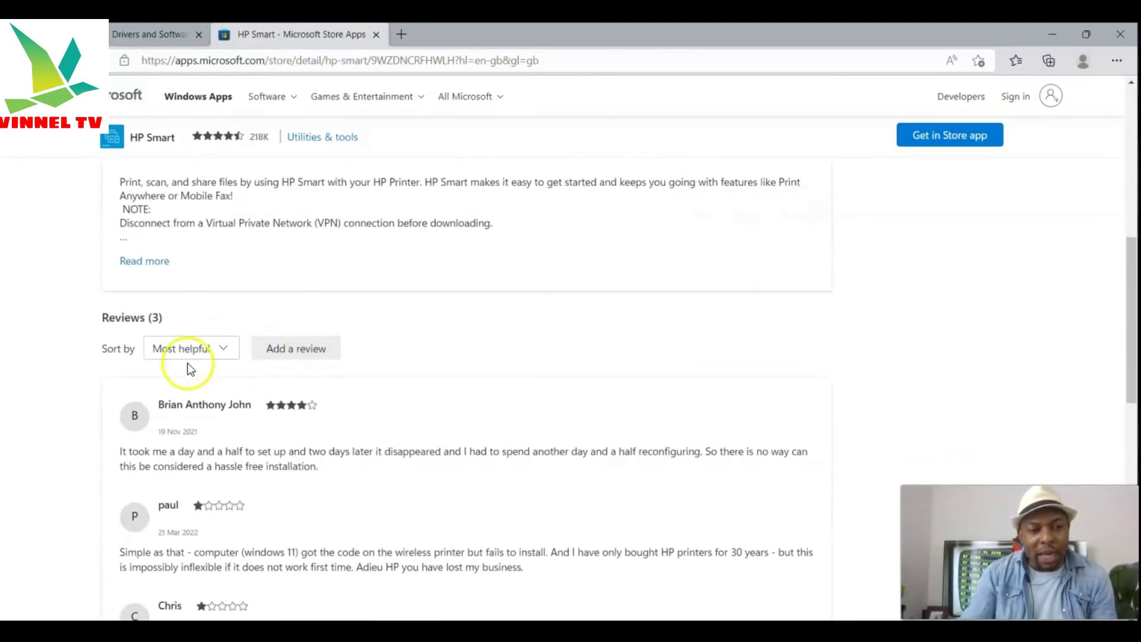
scroll(437, 225, up, 4)
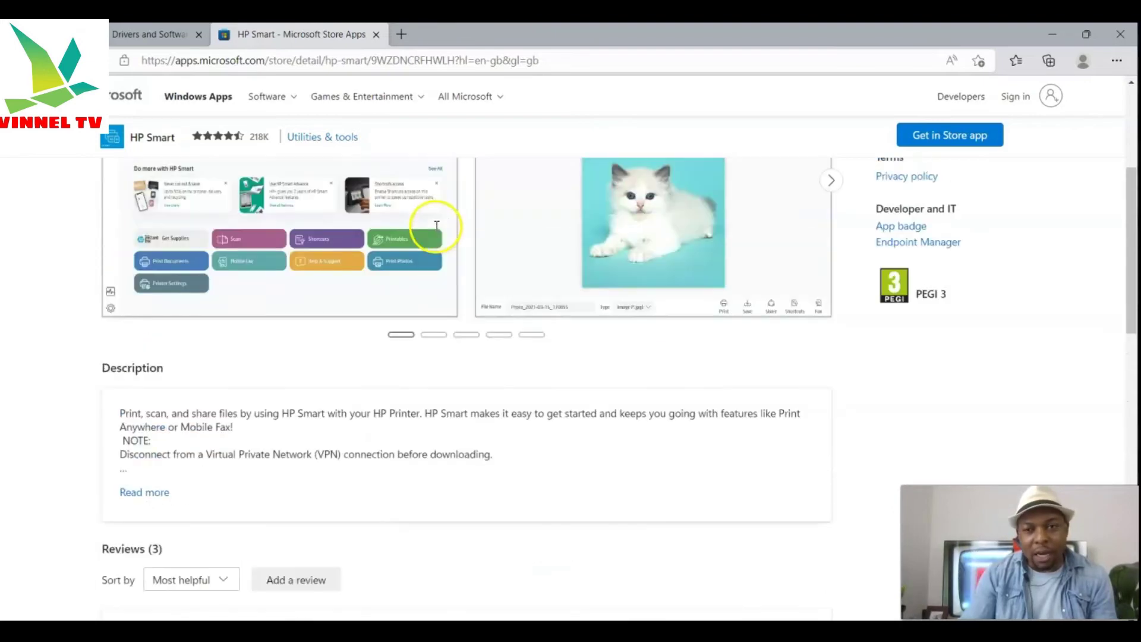
scroll(437, 225, up, 4)
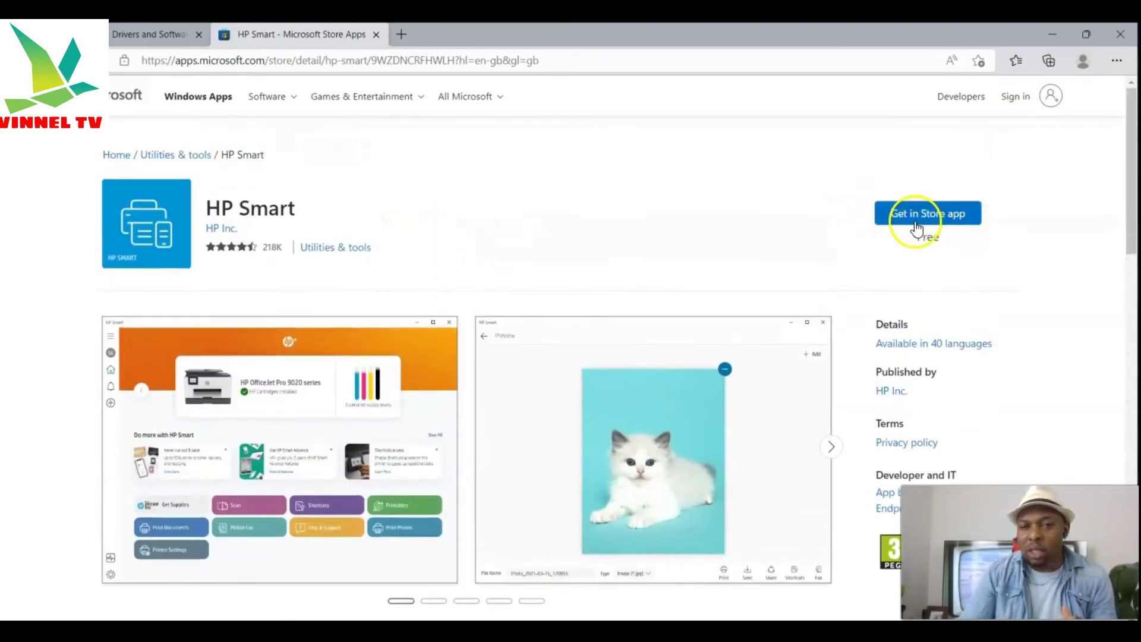
click(922, 215)
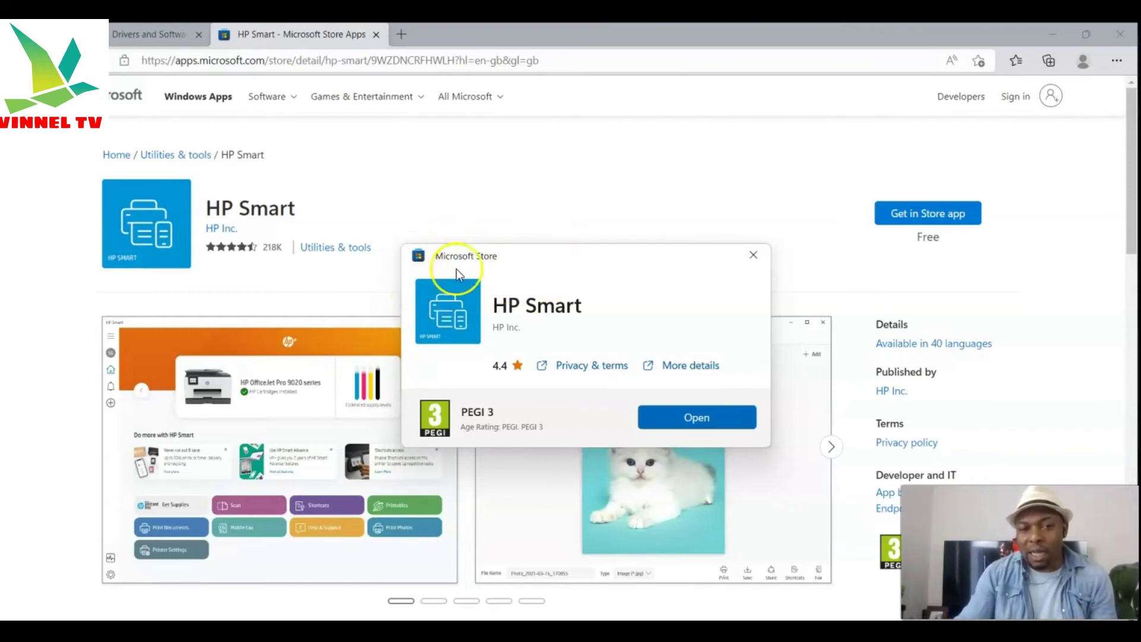
click(693, 419)
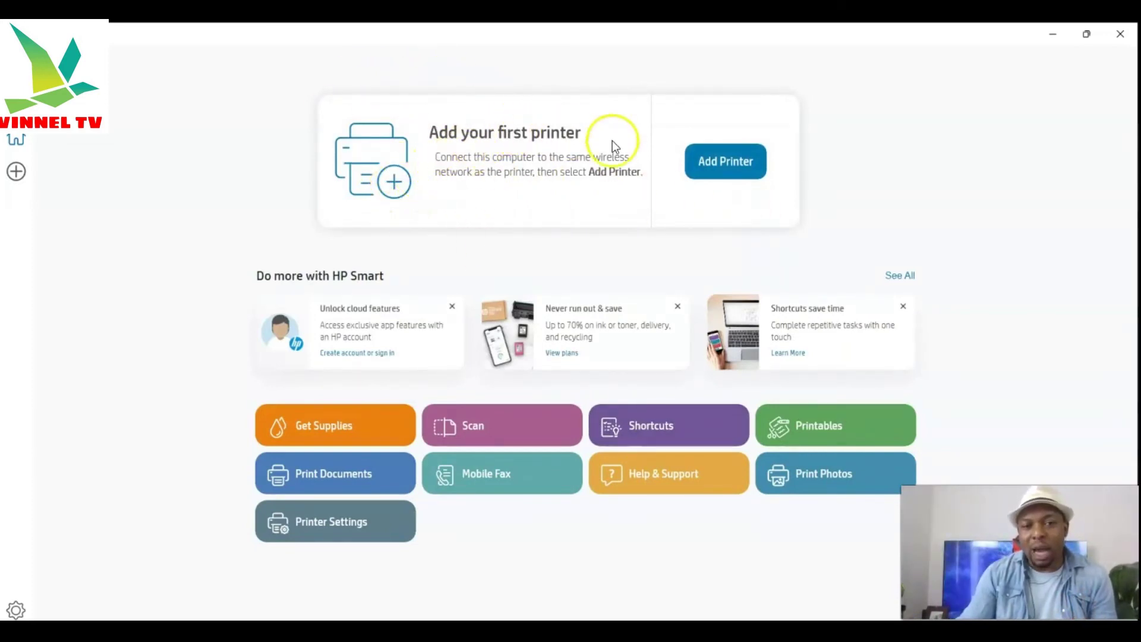
Step: Start adding the first printer in HP Smart so it searches for available printers
click(509, 171)
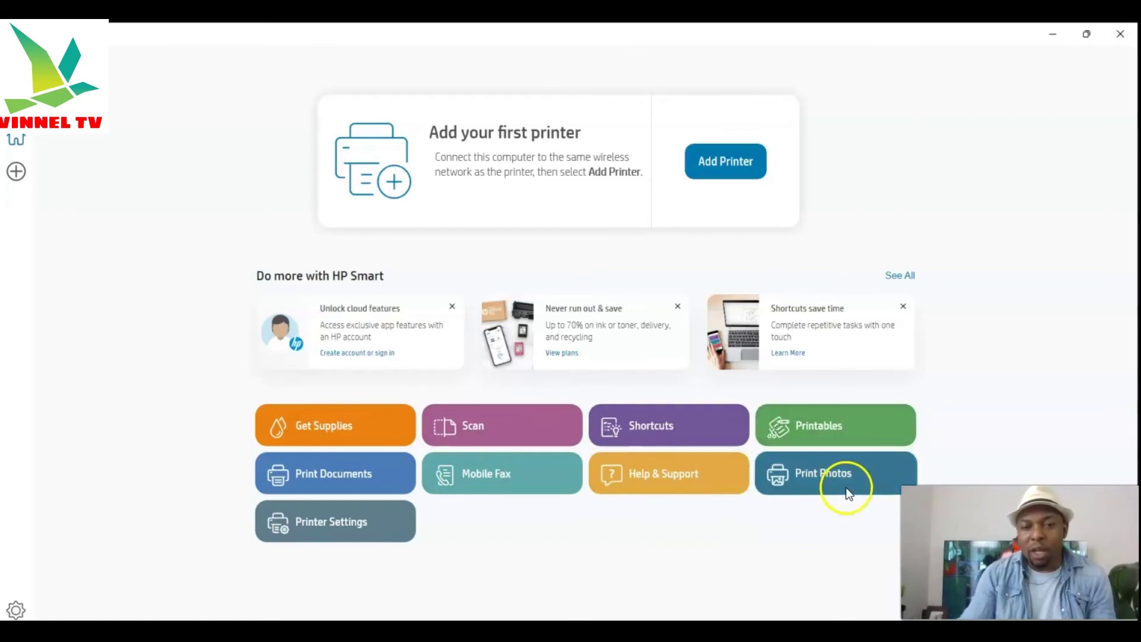
click(724, 167)
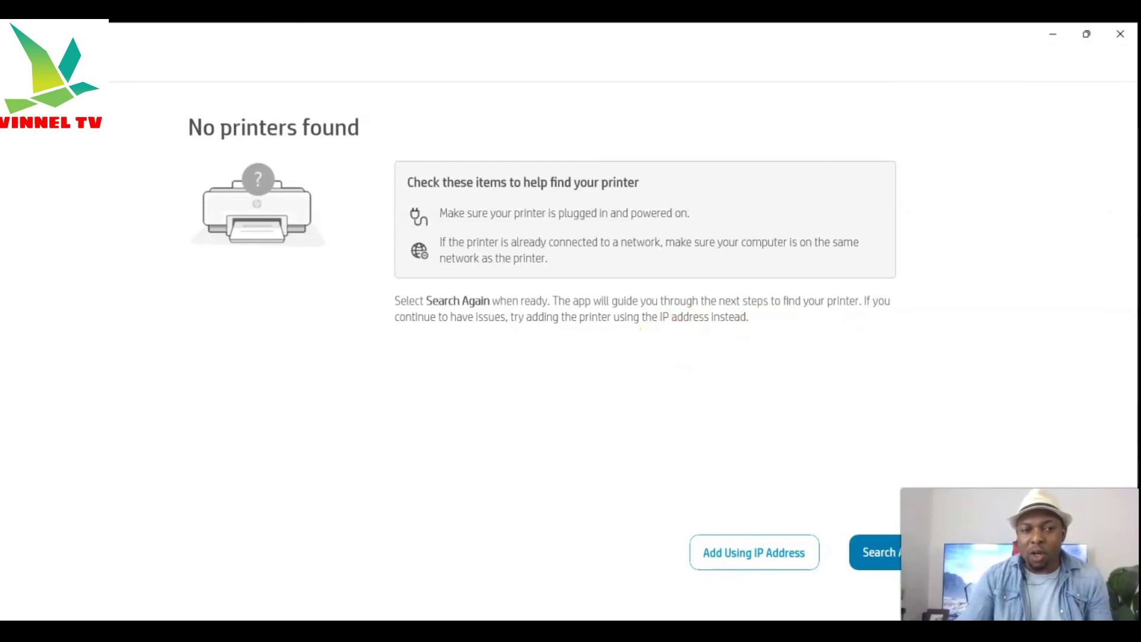
mouse_move(796, 632)
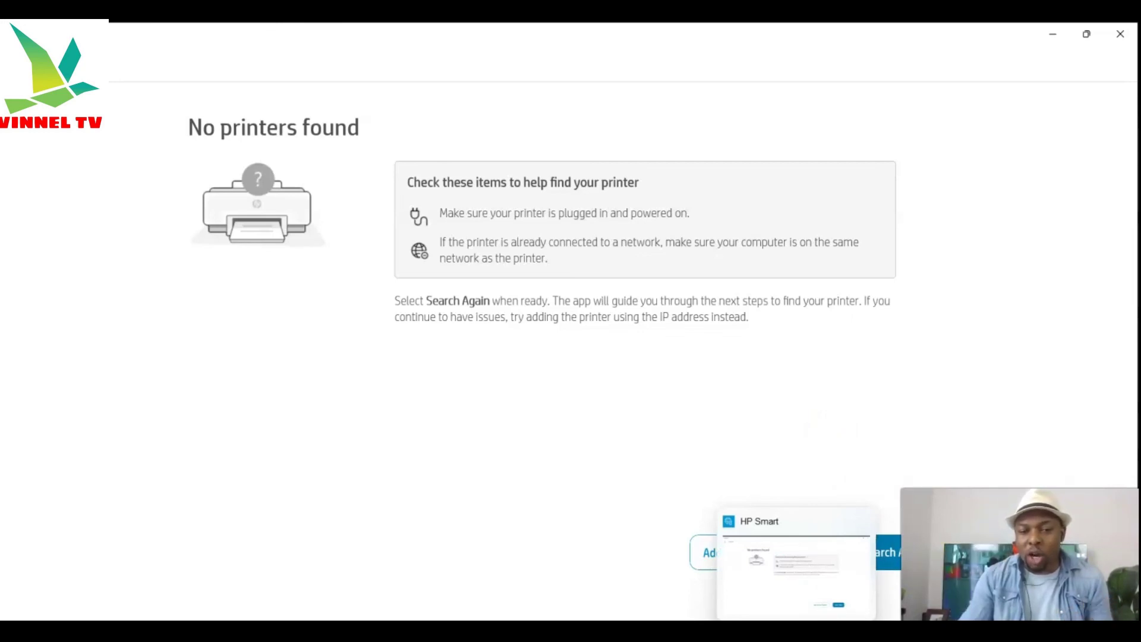
right_click(795, 631)
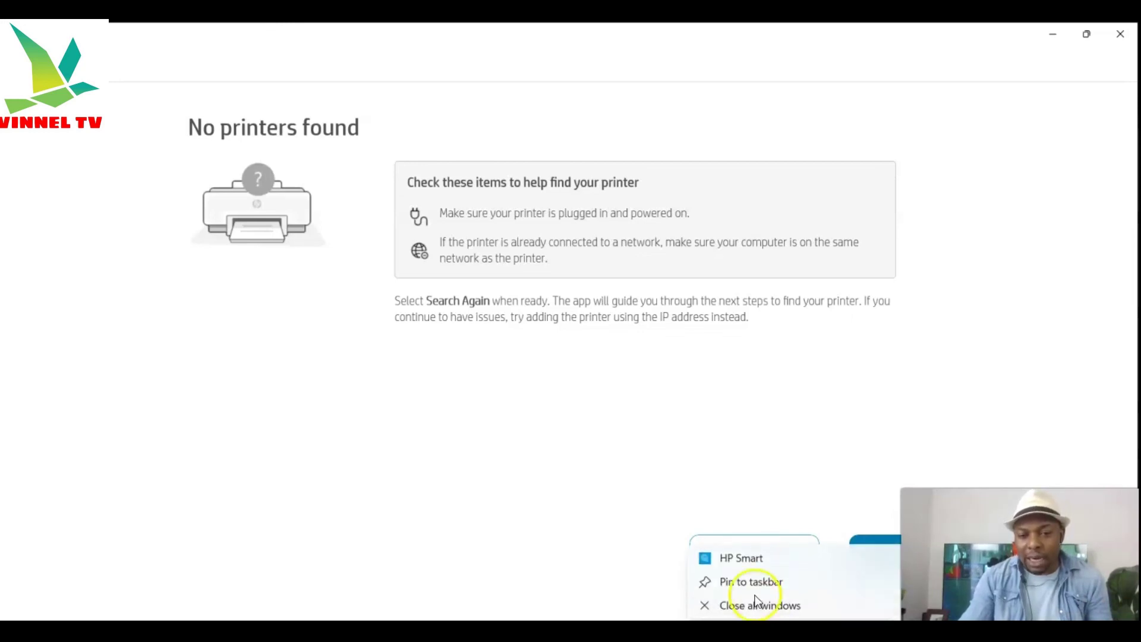
click(970, 444)
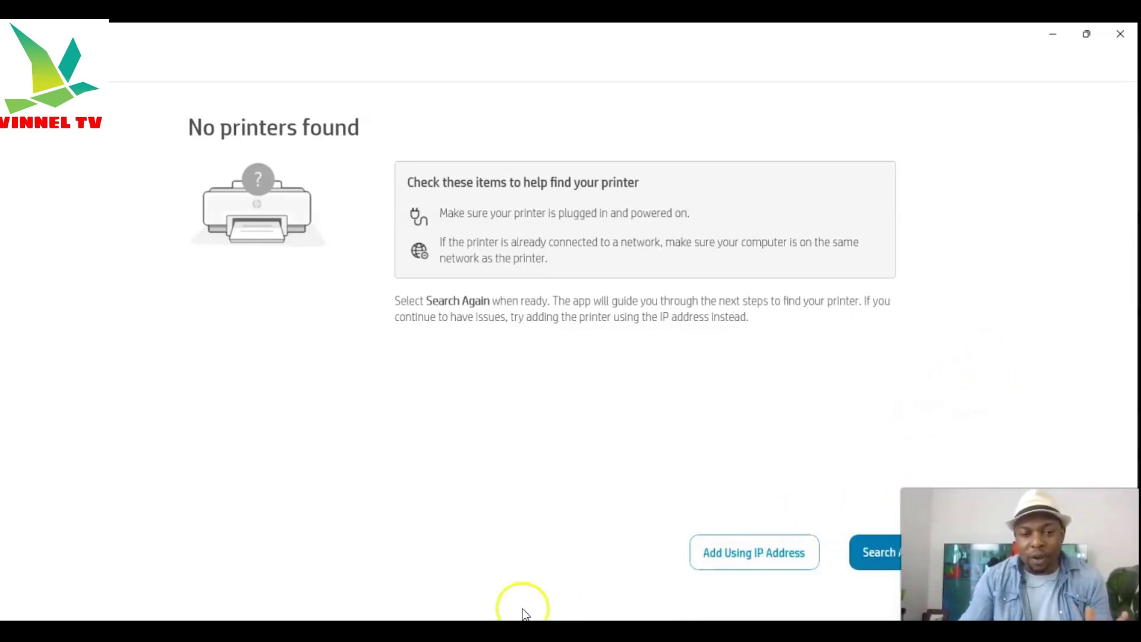
mouse_move(526, 629)
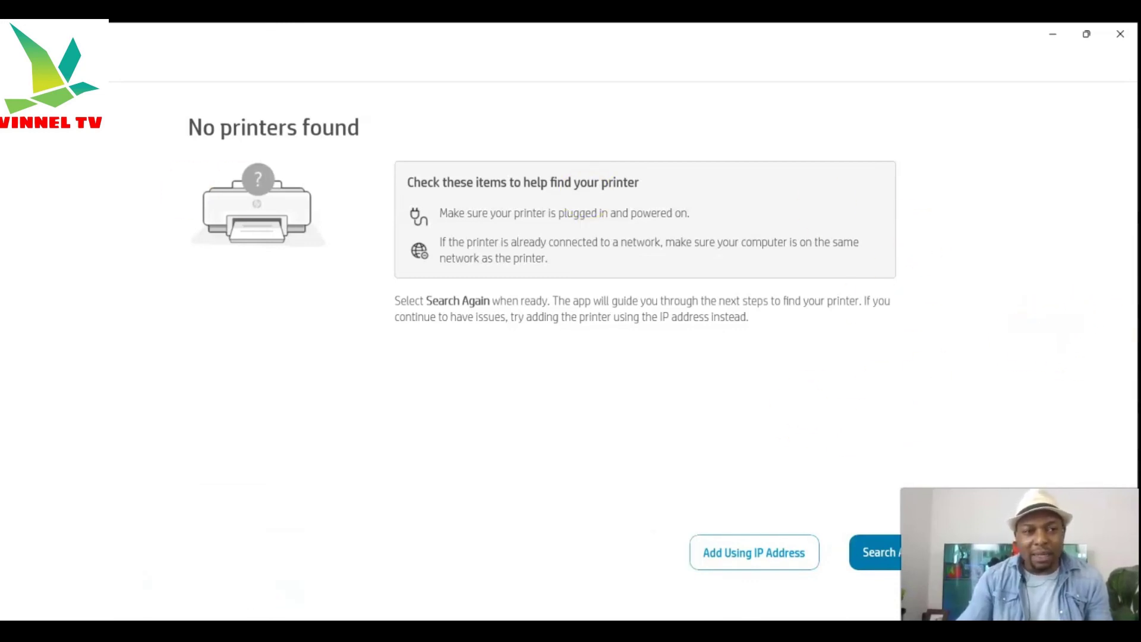
Step: Repeat the HP Smart search for available printers
click(909, 552)
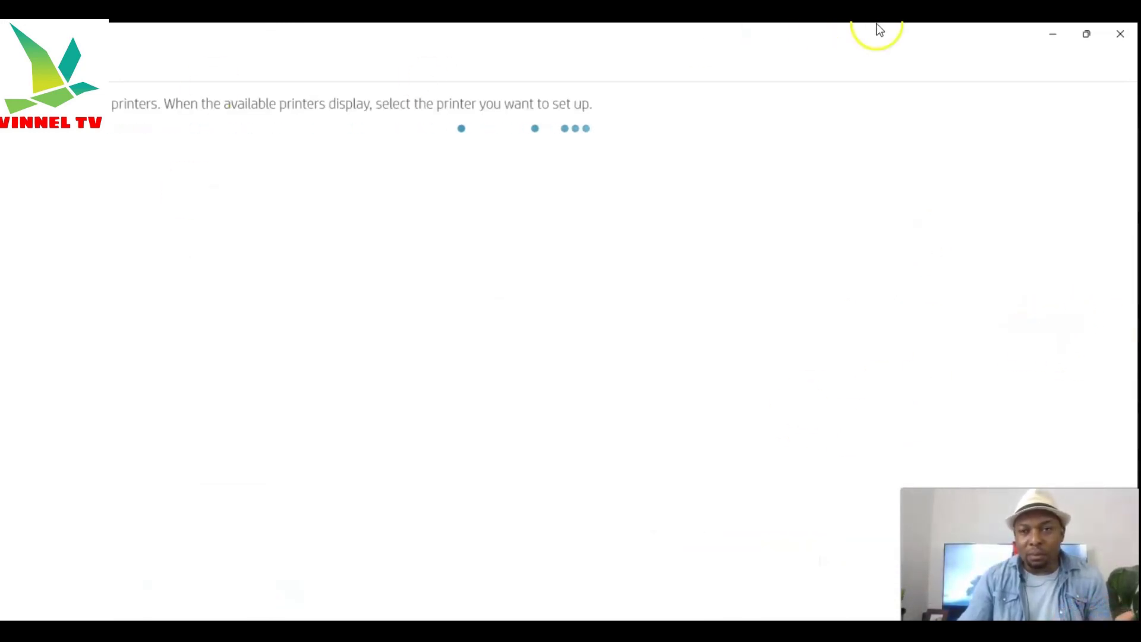